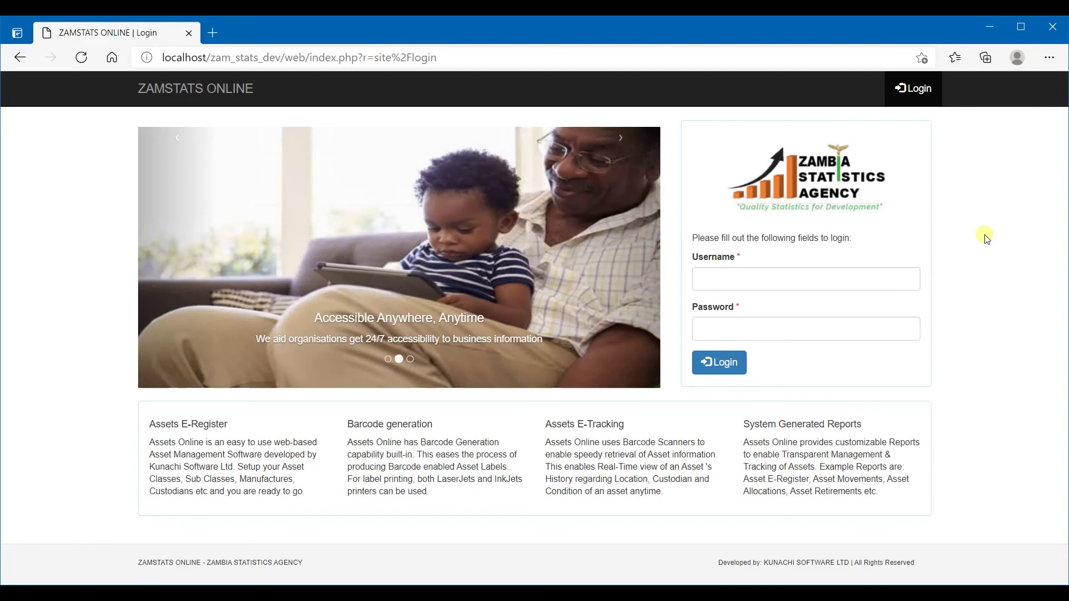
Log in with the staff username and password to reach the dashboard of two trainings
left_click(837, 287)
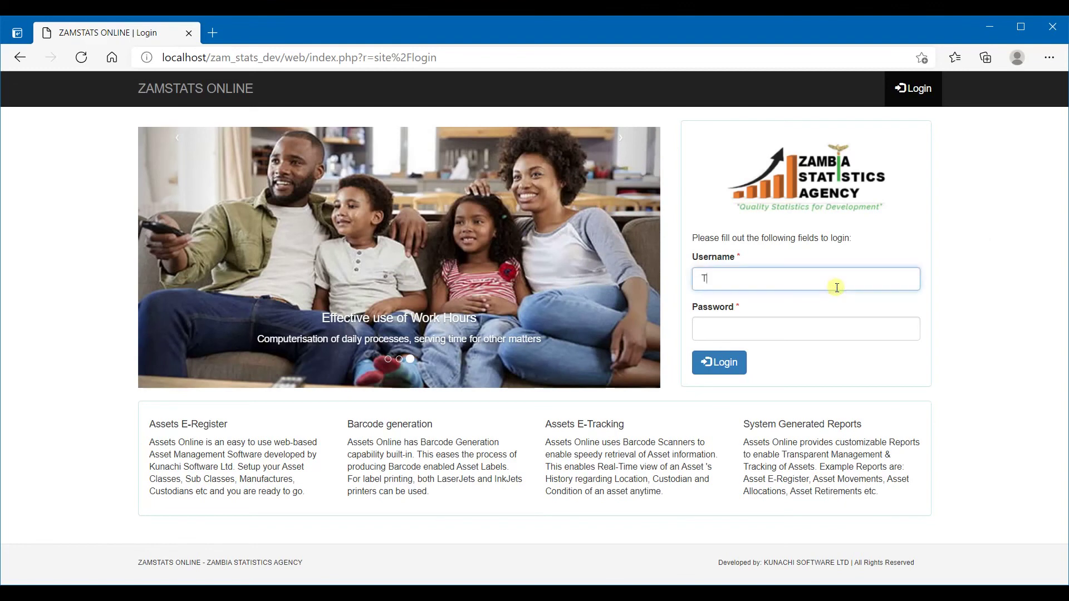
type("T200300001")
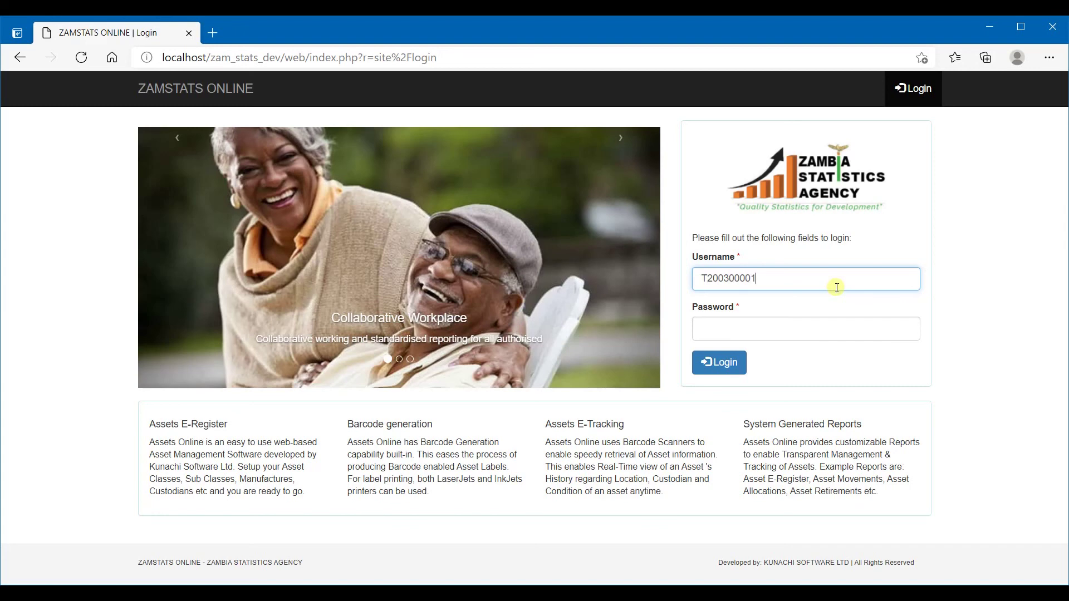
key("Tab")
type("1")
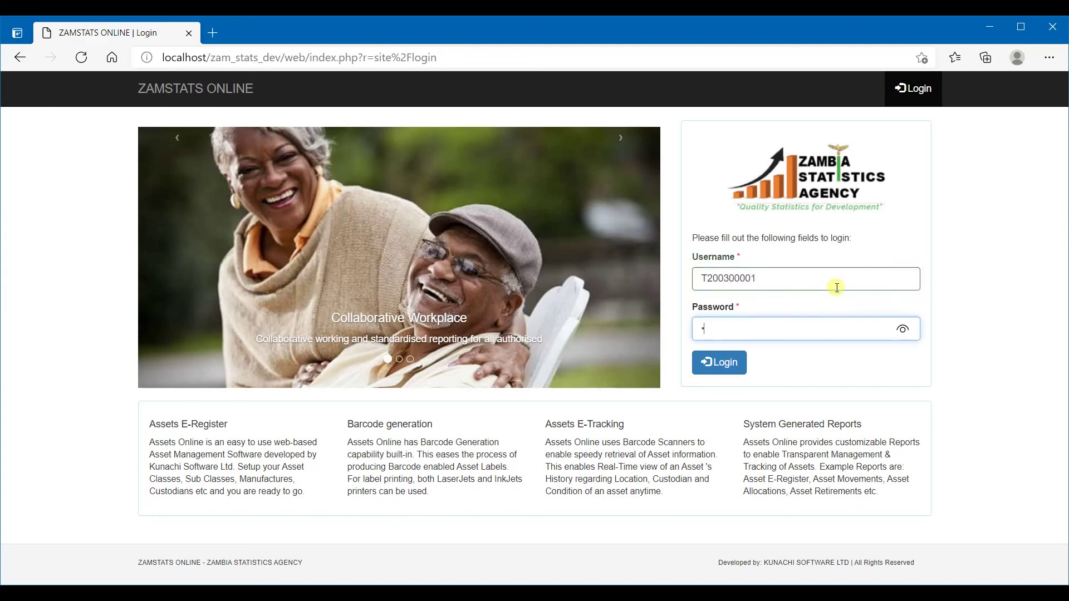
type("23456")
key("Return")
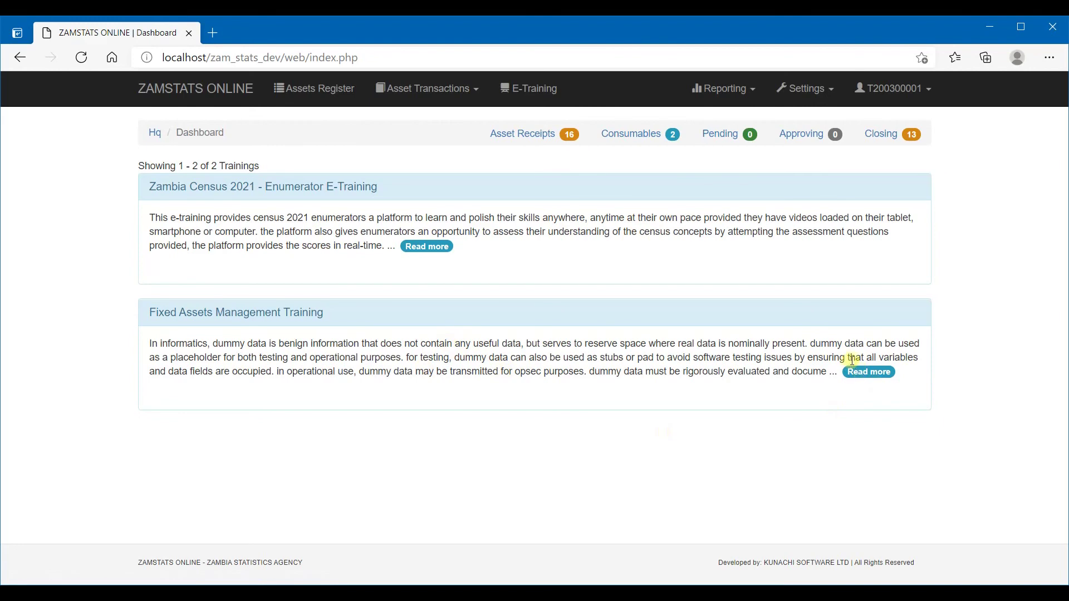
View the Fixed Assets training details, then start a New CSO Staff/Trainee account from User Accounts
left_click(882, 372)
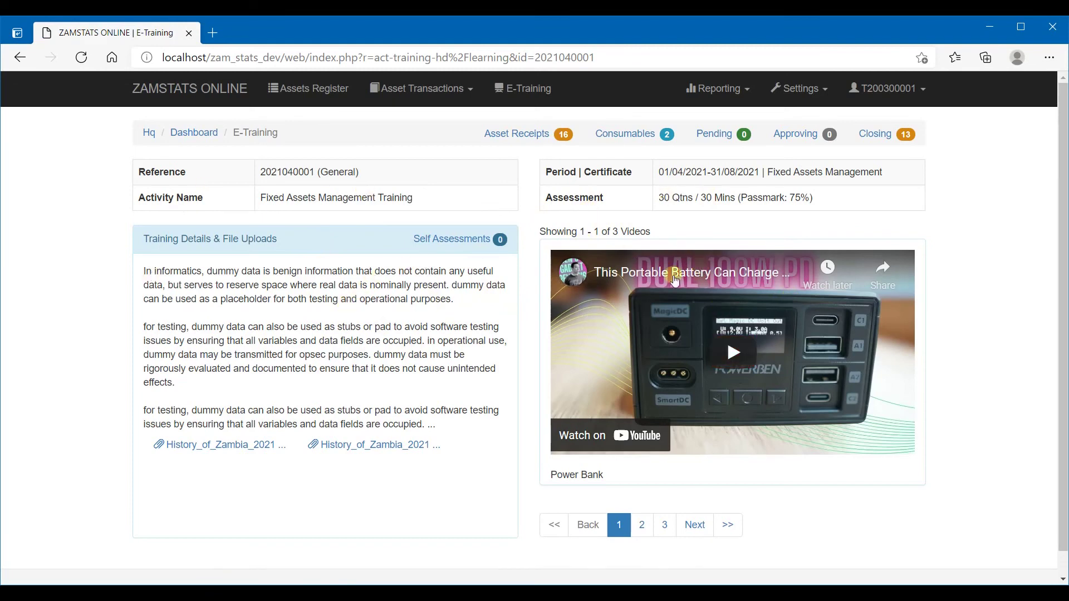
left_click(918, 89)
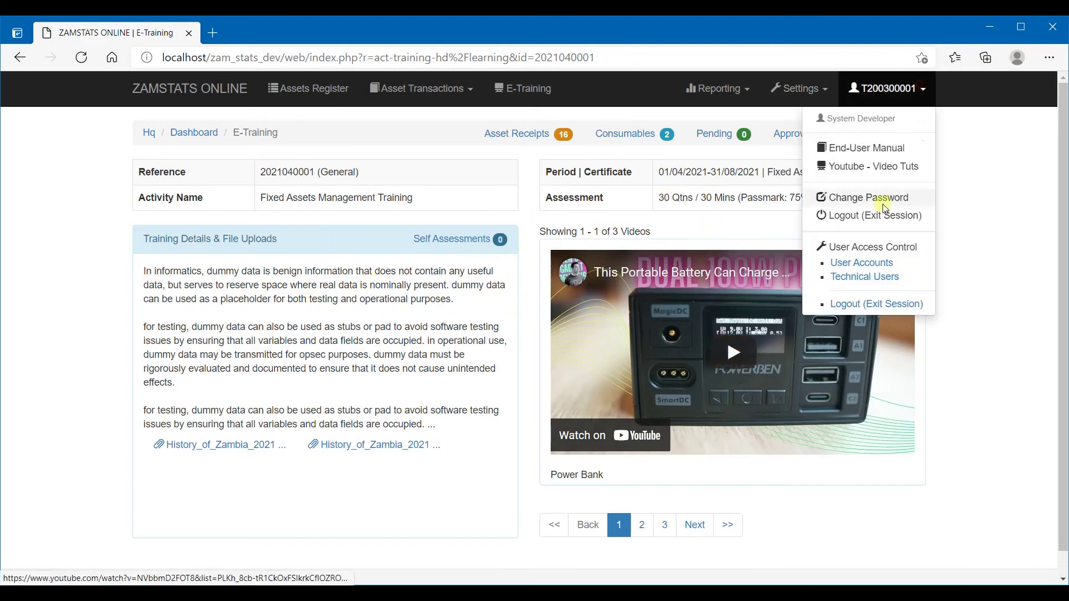
left_click(880, 270)
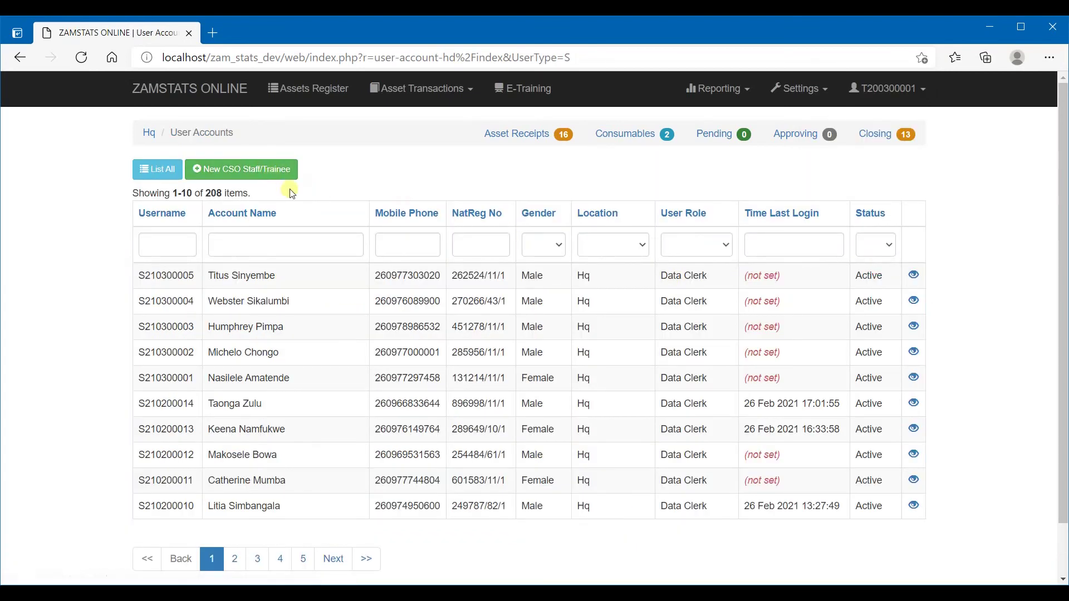
left_click(274, 178)
left_click(289, 203)
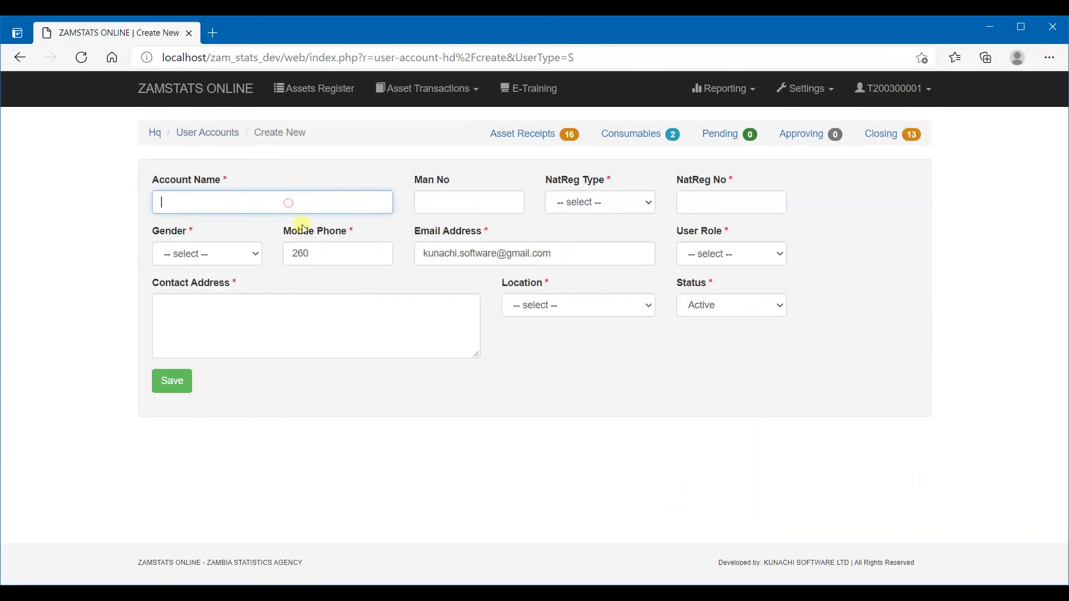
Enter the account name, NRC identification type with its number, Male gender, and mobile phone
left_click(616, 201)
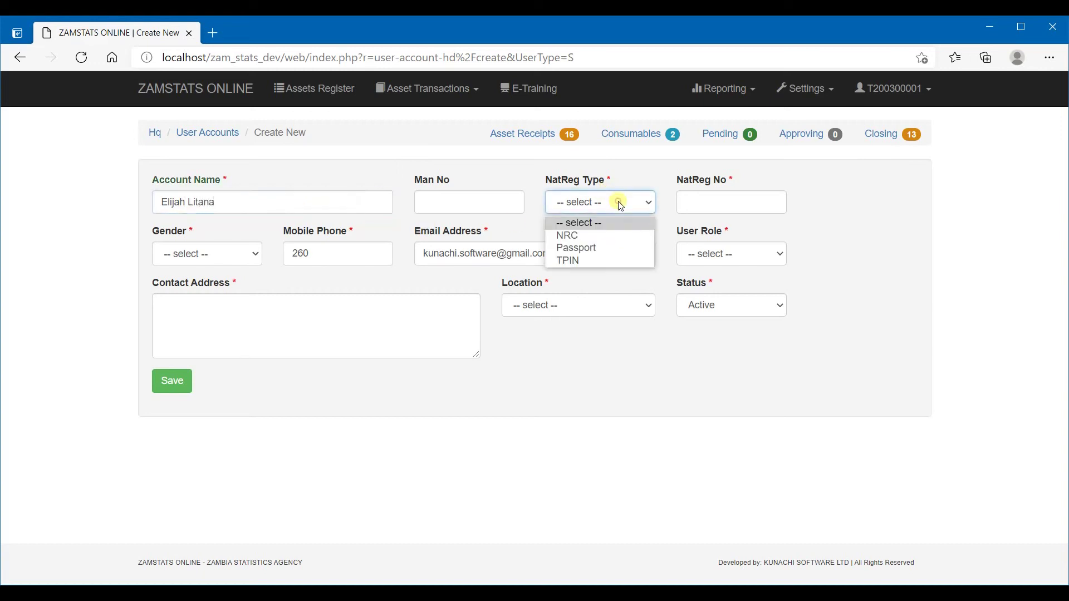
left_click(579, 236)
left_click(758, 192)
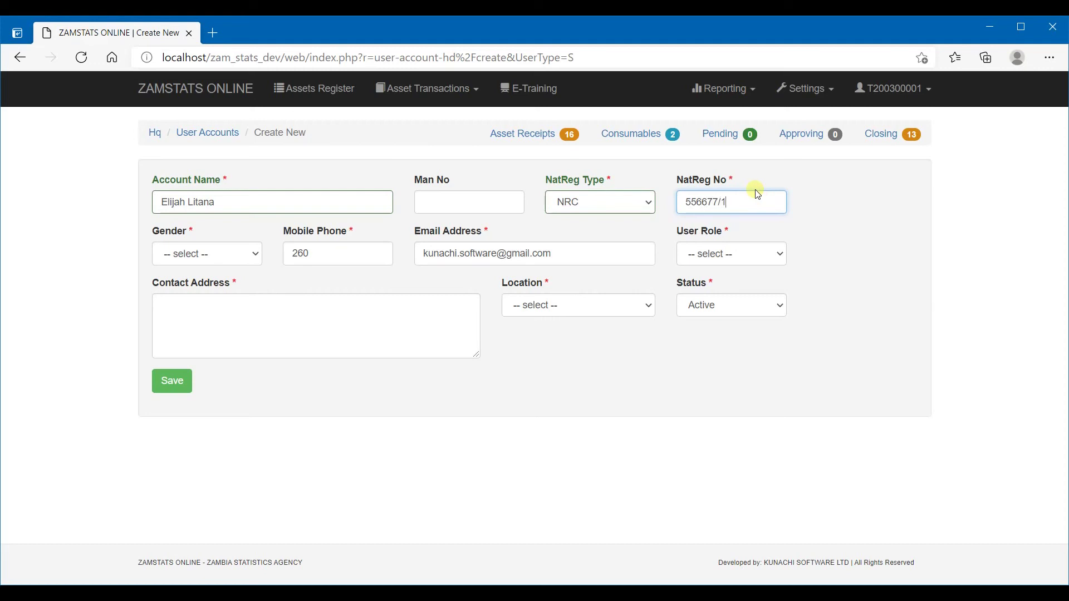
left_click(249, 255)
left_click(207, 291)
left_click(344, 256)
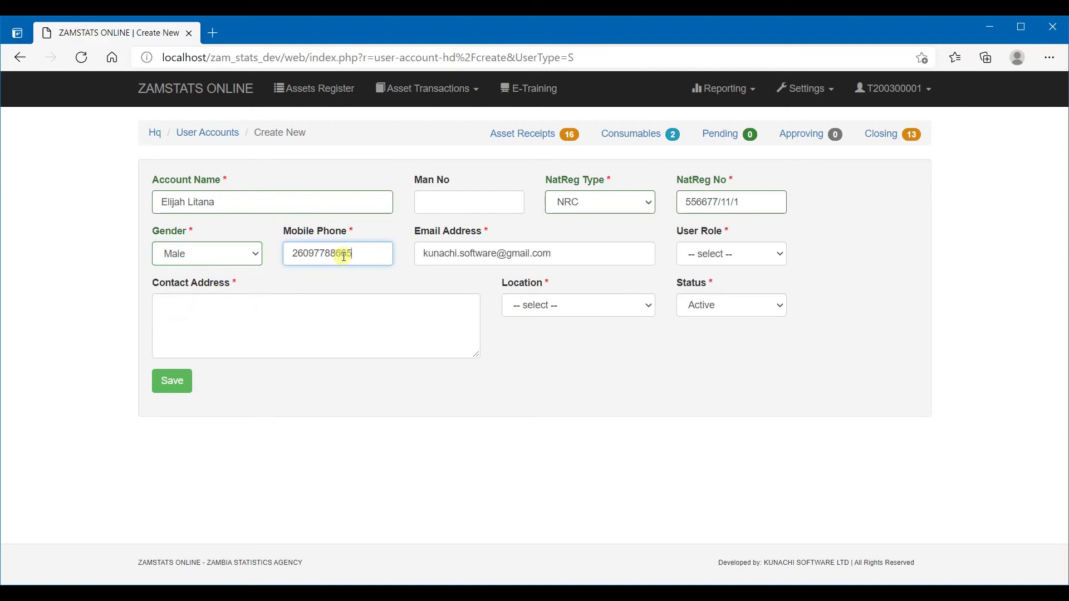
Set user role to Student and location to None, add the contact address, and save
left_click(728, 254)
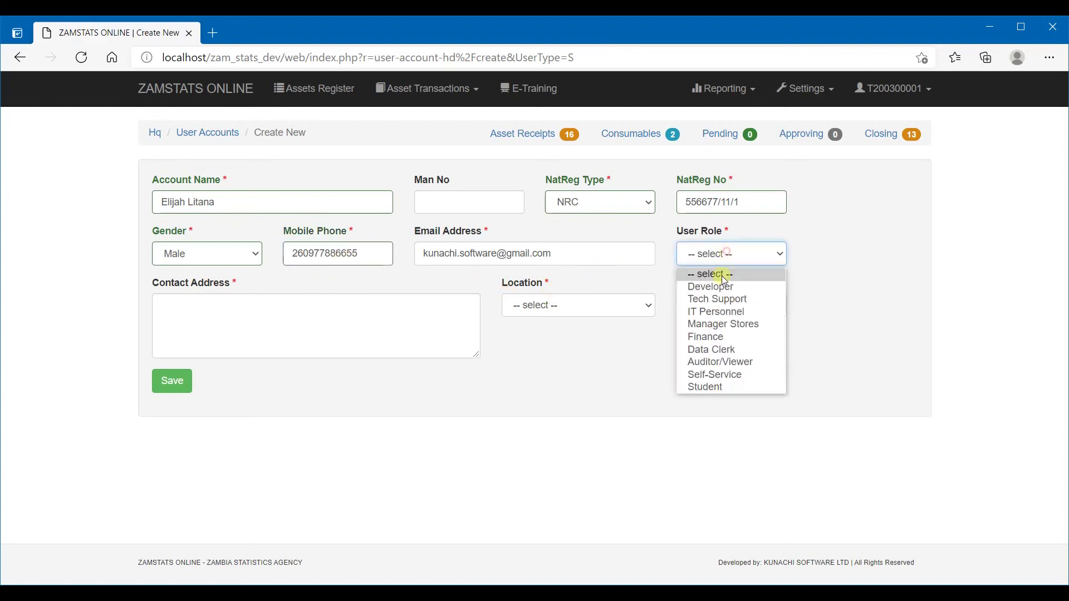
left_click(709, 387)
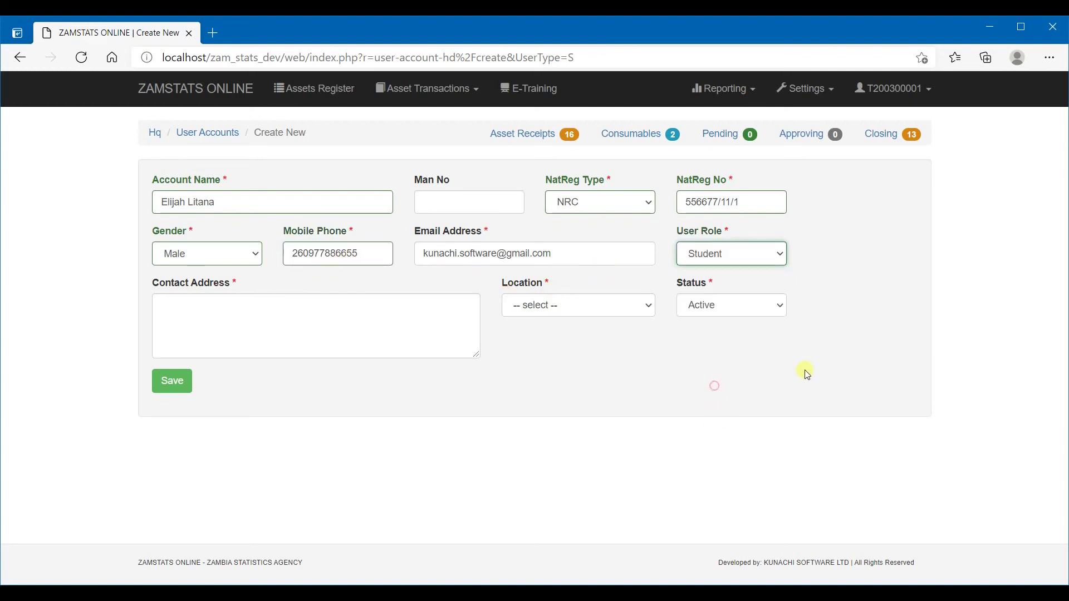
left_click(772, 260)
left_click(771, 259)
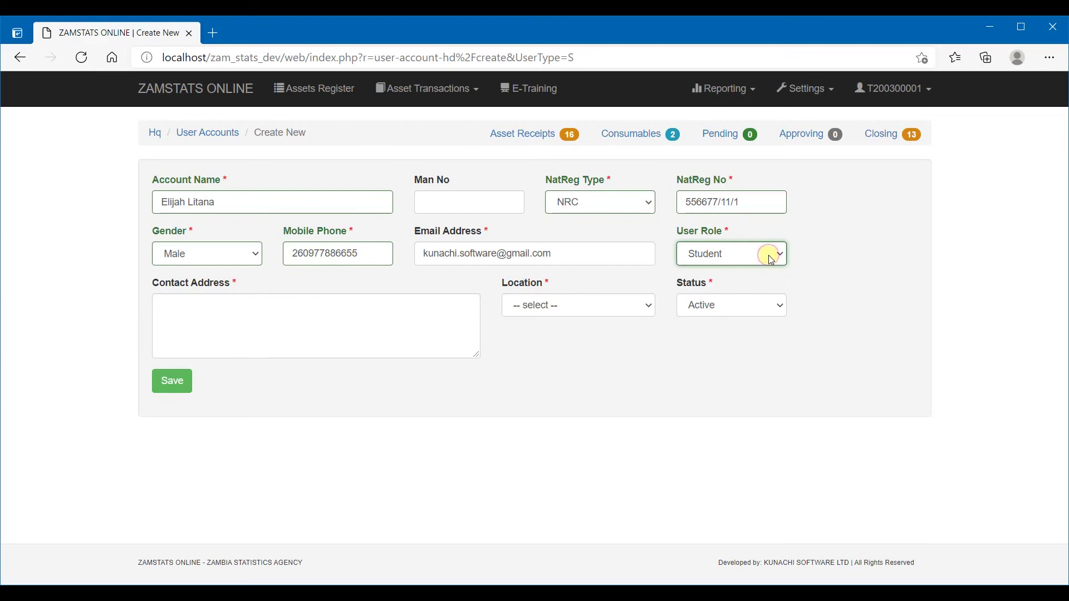
left_click(744, 258)
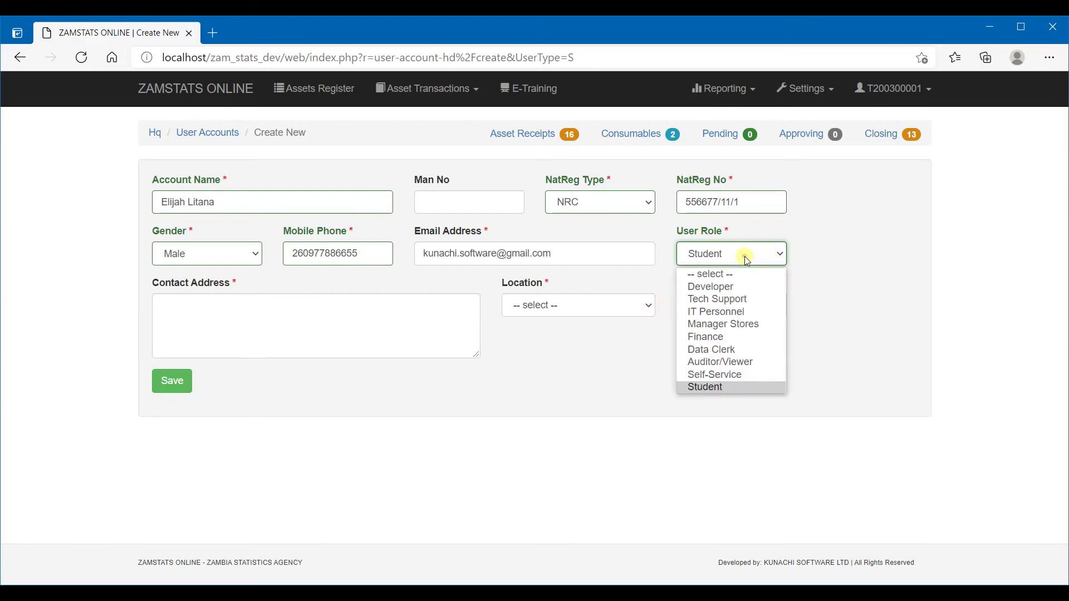
left_click(709, 387)
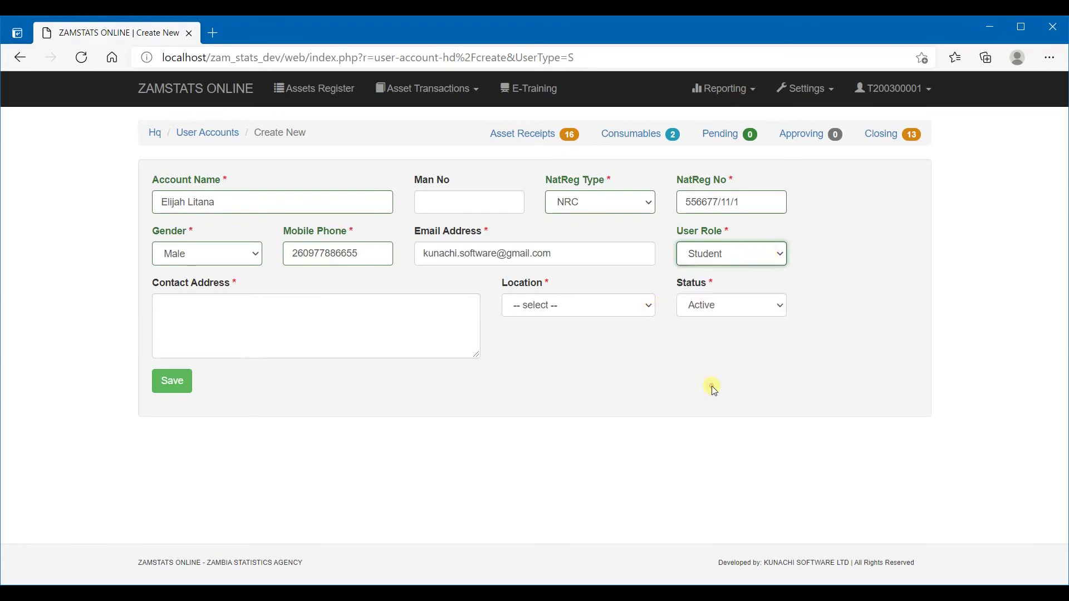
left_click(624, 310)
left_click(535, 338)
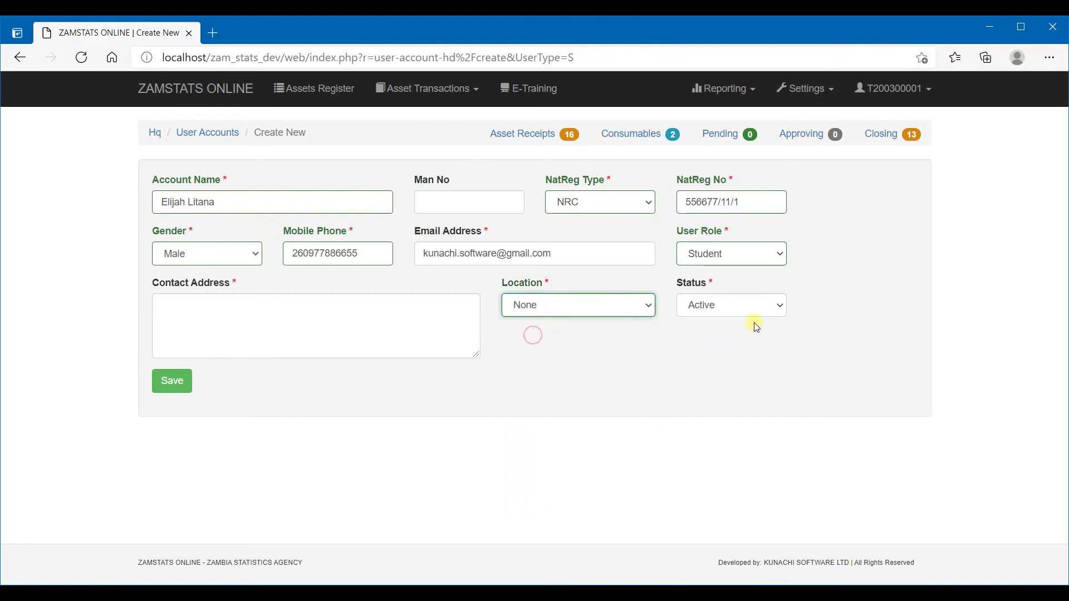
left_click(532, 314)
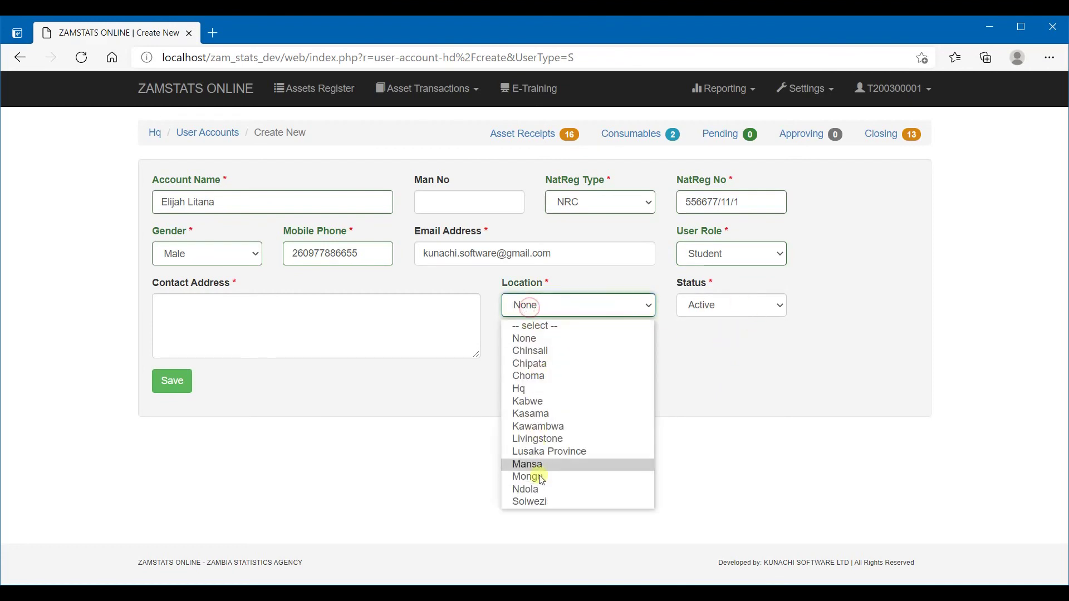
left_click(535, 339)
left_click(308, 323)
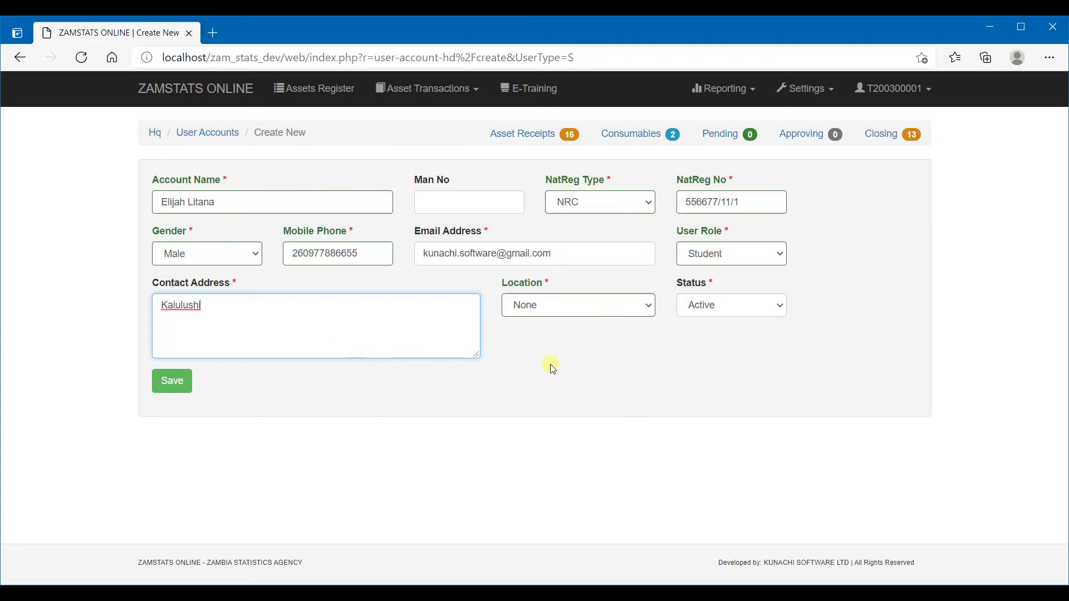
left_click(186, 384)
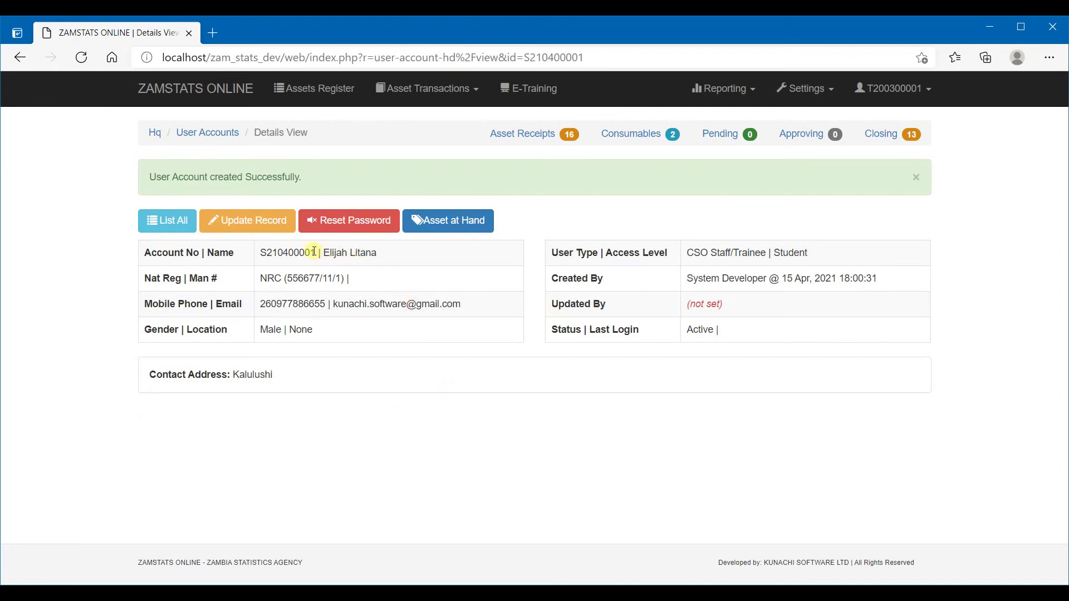
Copy the new Student account's number from its details page
left_click_drag(315, 252, 263, 254)
right_click(283, 253)
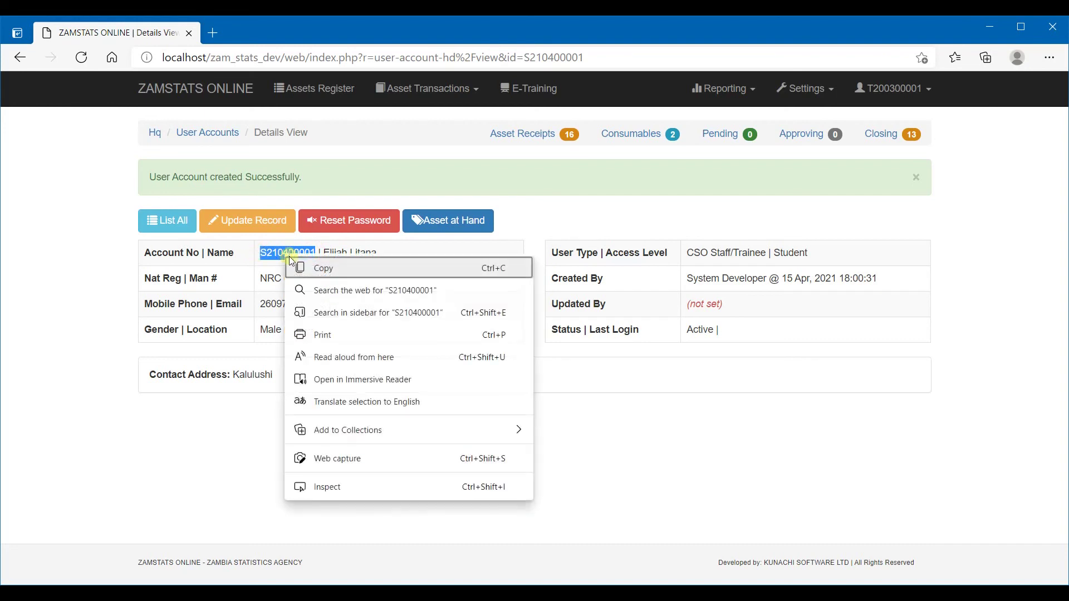
left_click(319, 270)
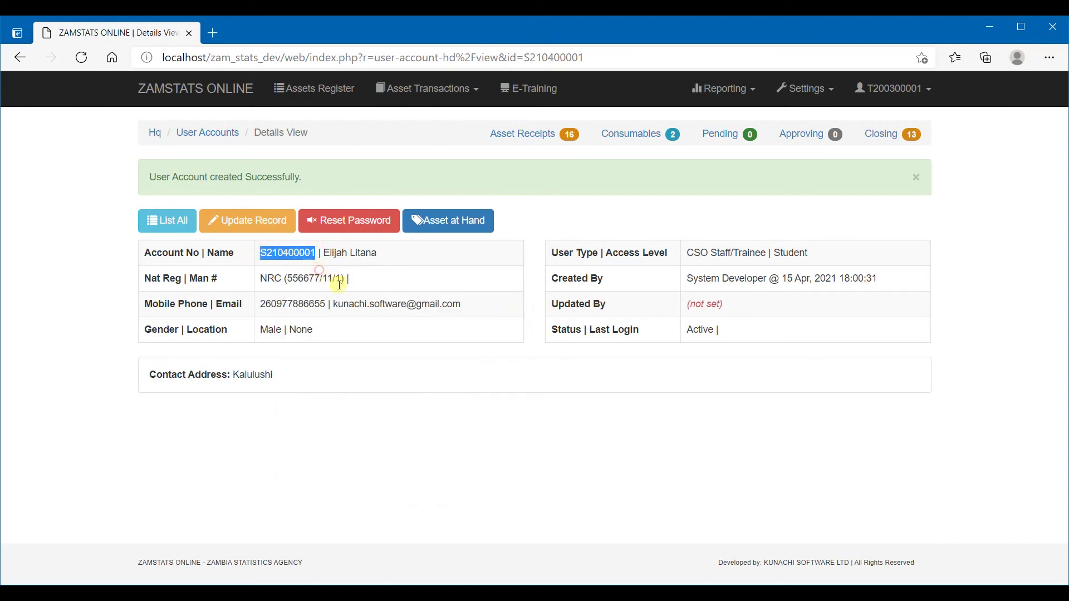
left_click(929, 90)
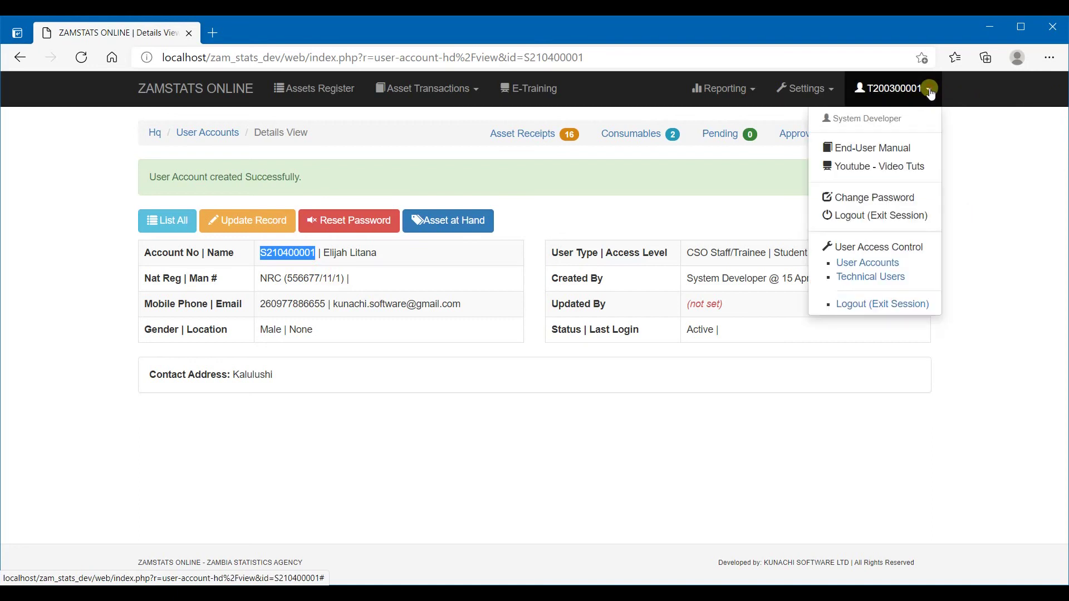
Log out and log in as the new student with the pasted account number and default password
left_click(892, 305)
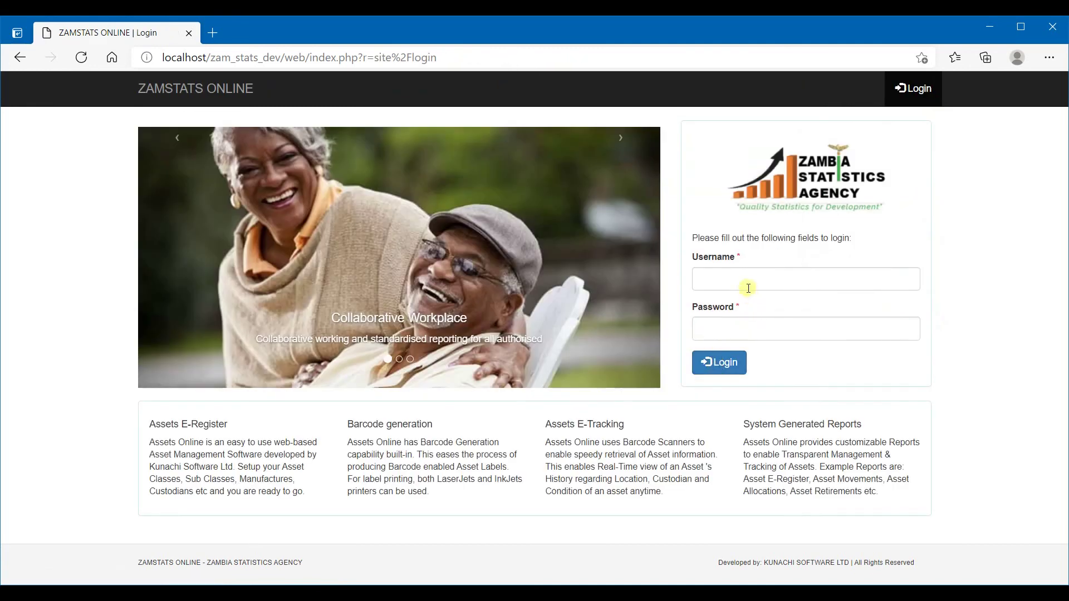
right_click(744, 271)
left_click(801, 417)
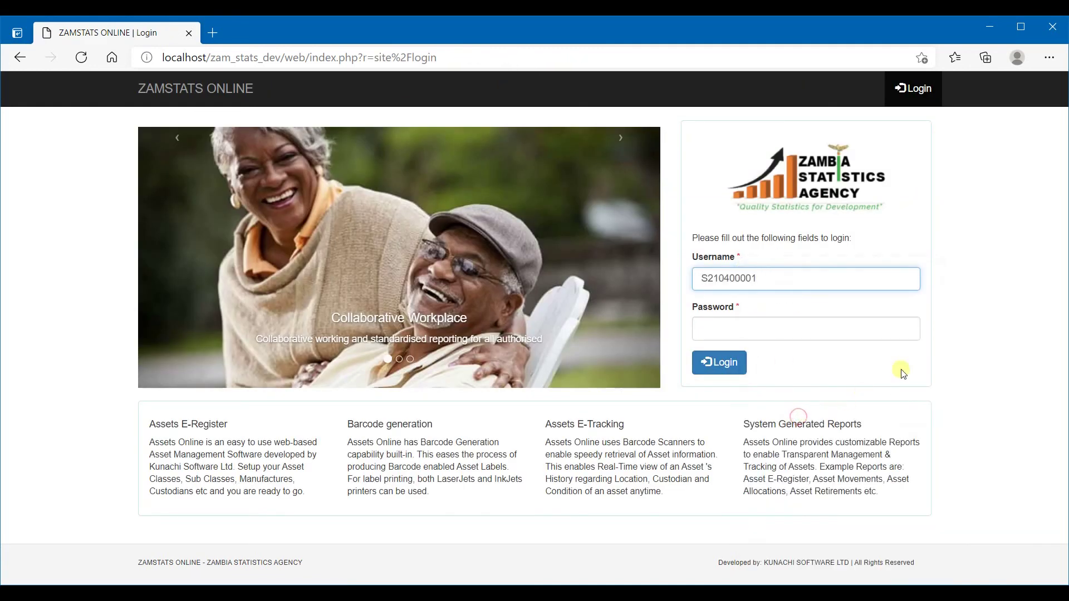
left_click(772, 333)
type("••••")
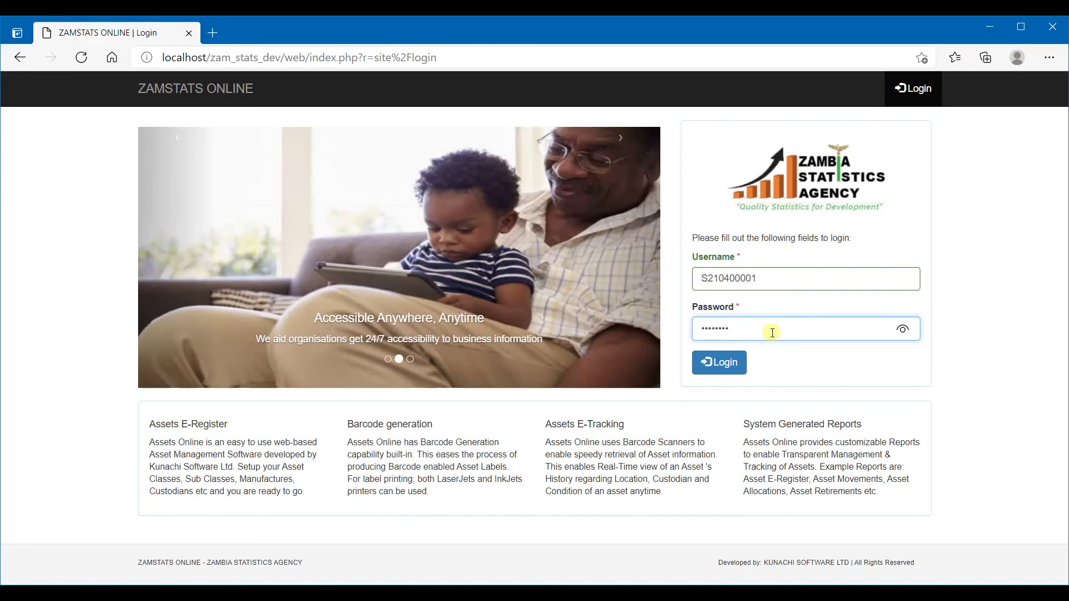
left_click(709, 362)
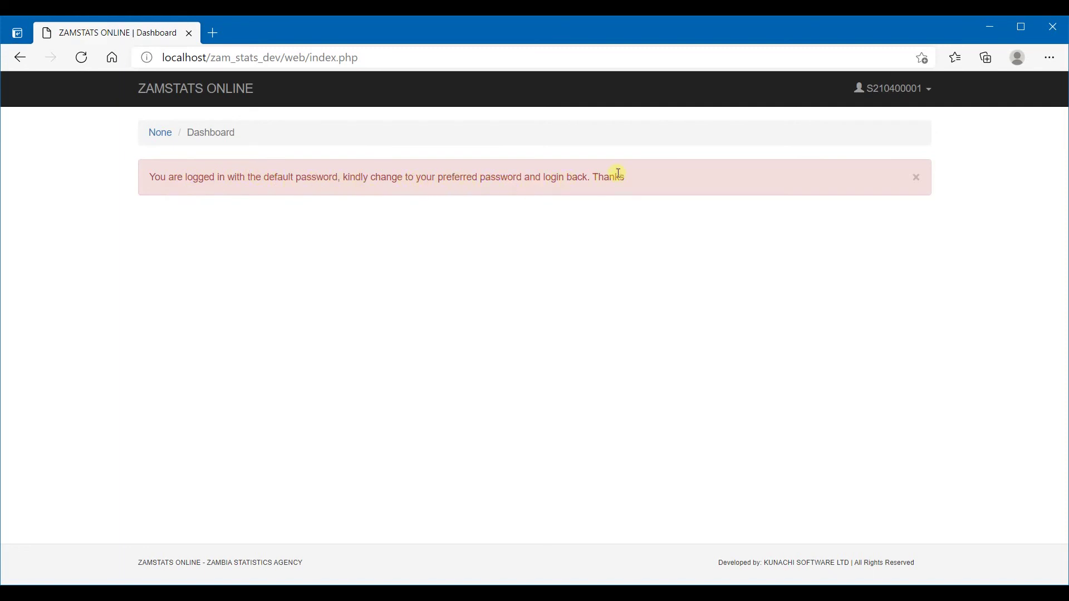
Change the password via Change Password, entering current, new and confirmed passwords
left_click(920, 88)
left_click(898, 156)
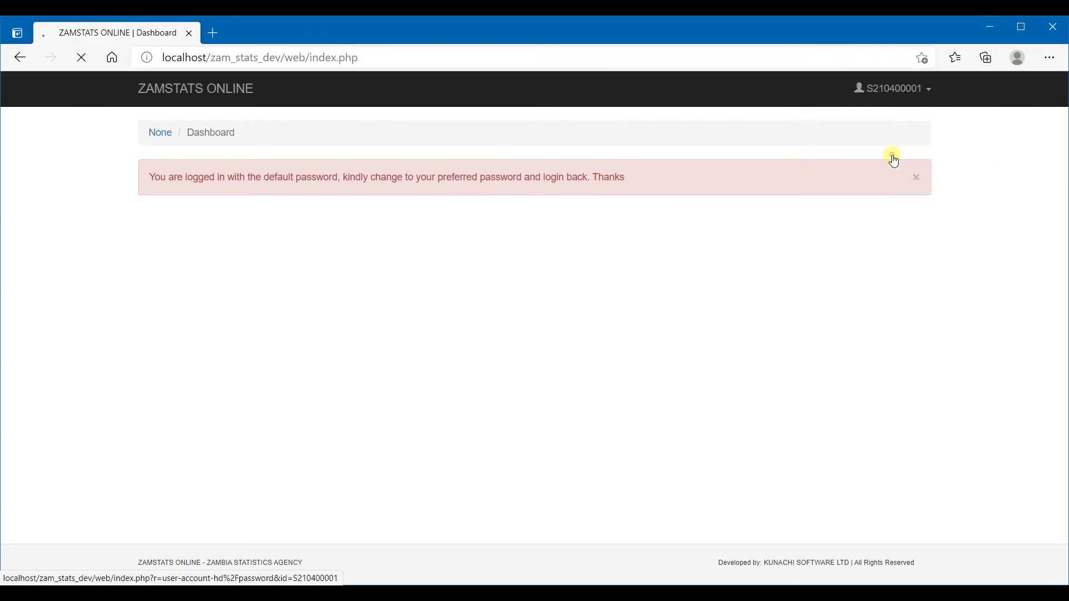
left_click(431, 202)
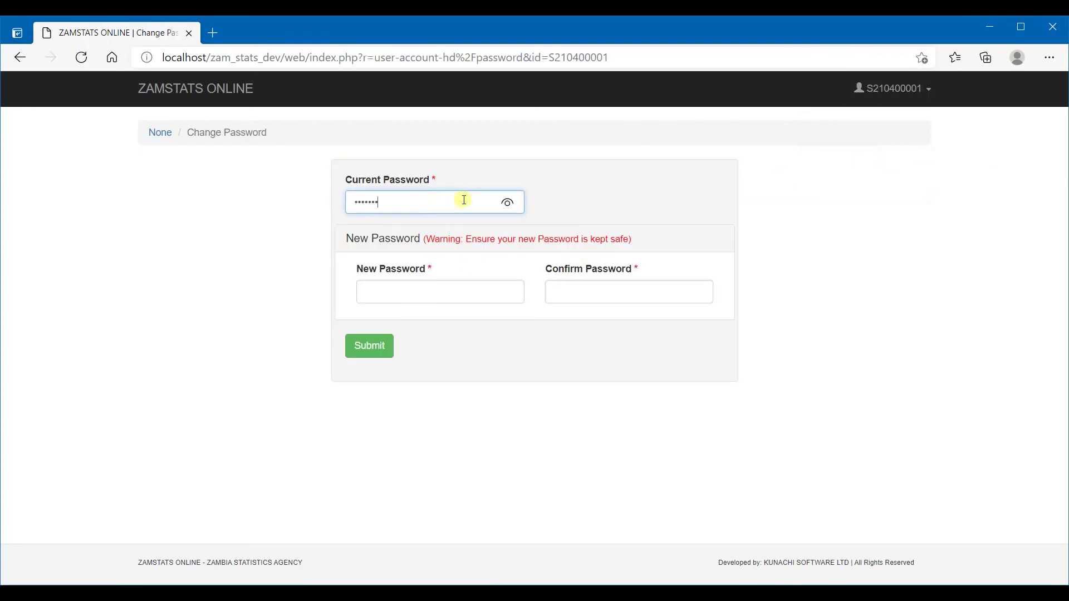
key("Tab")
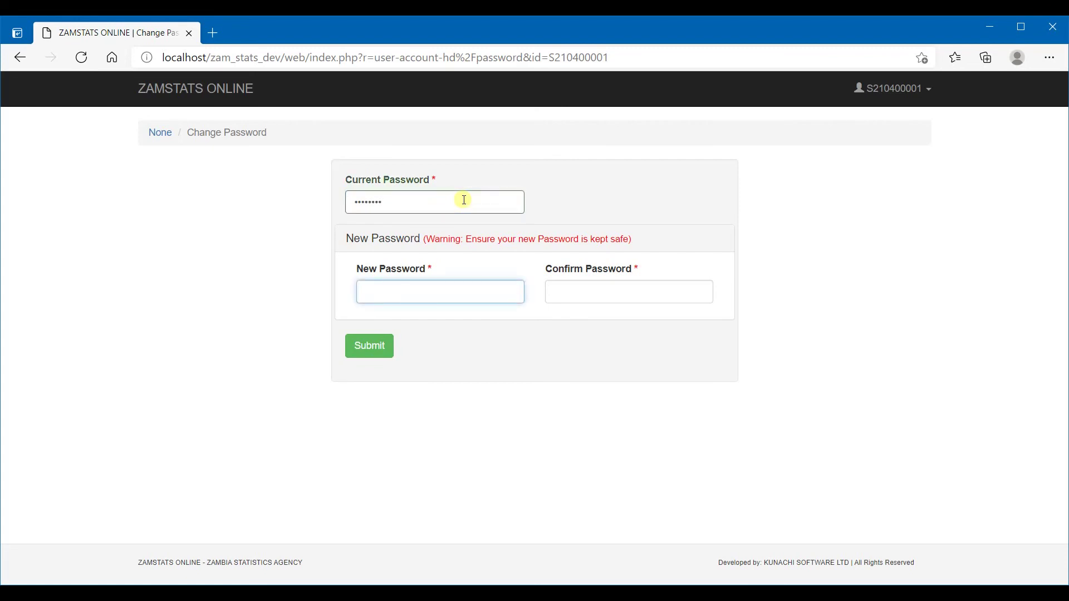
key("Tab")
type("••")
left_click(362, 347)
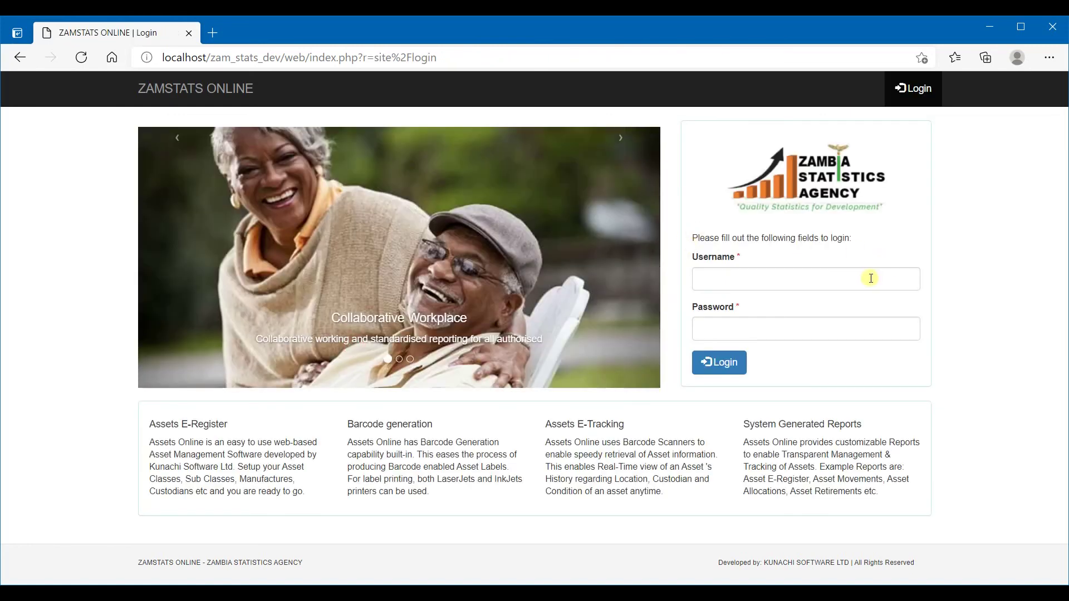
Log back in as the student using the pasted account number and the new password
right_click(871, 279)
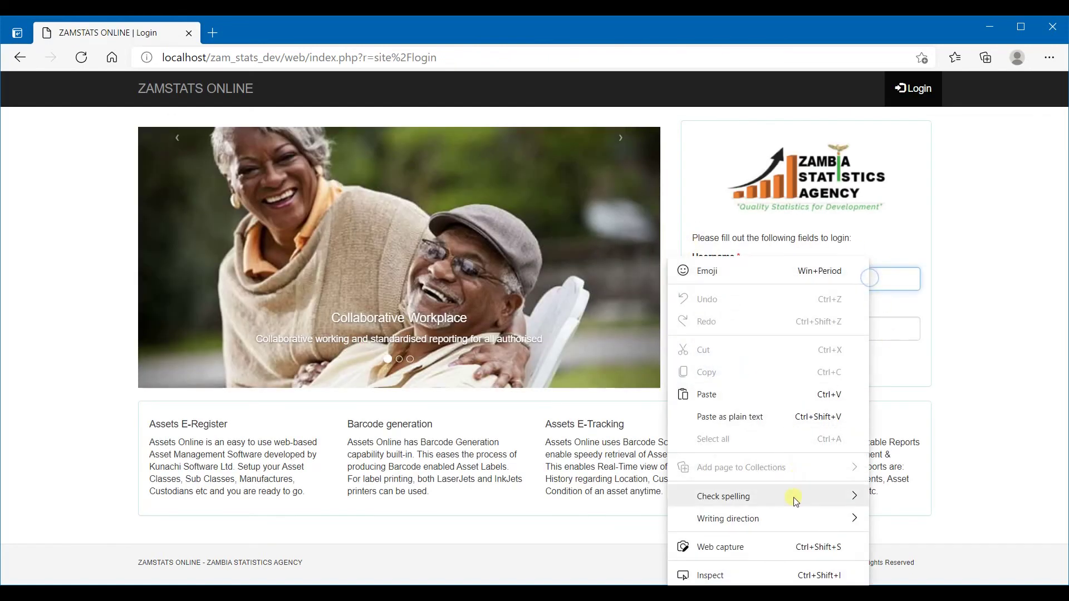
left_click(757, 421)
left_click(839, 330)
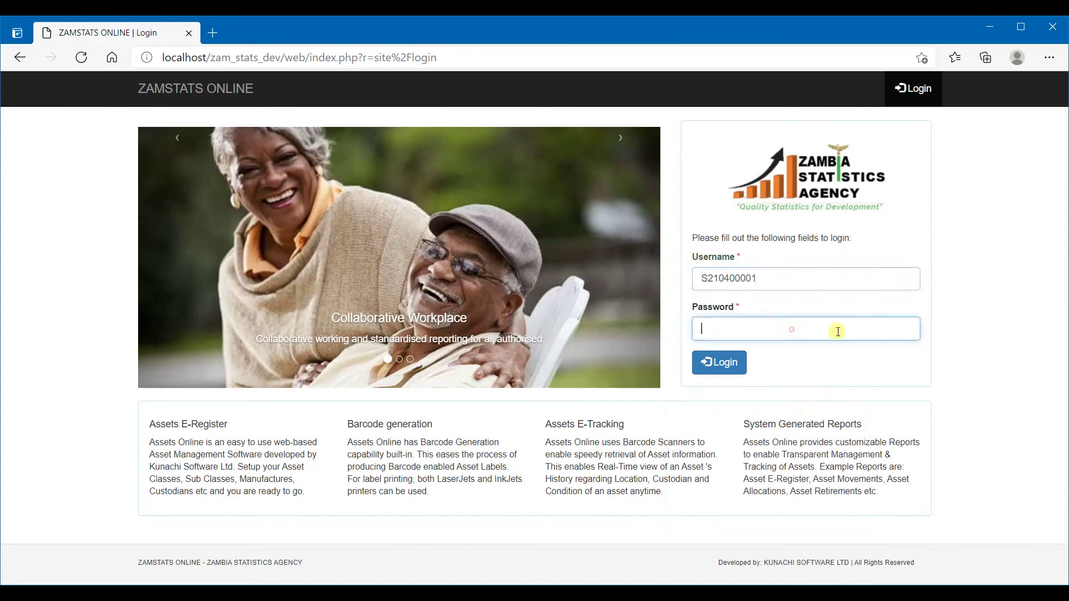
type("a")
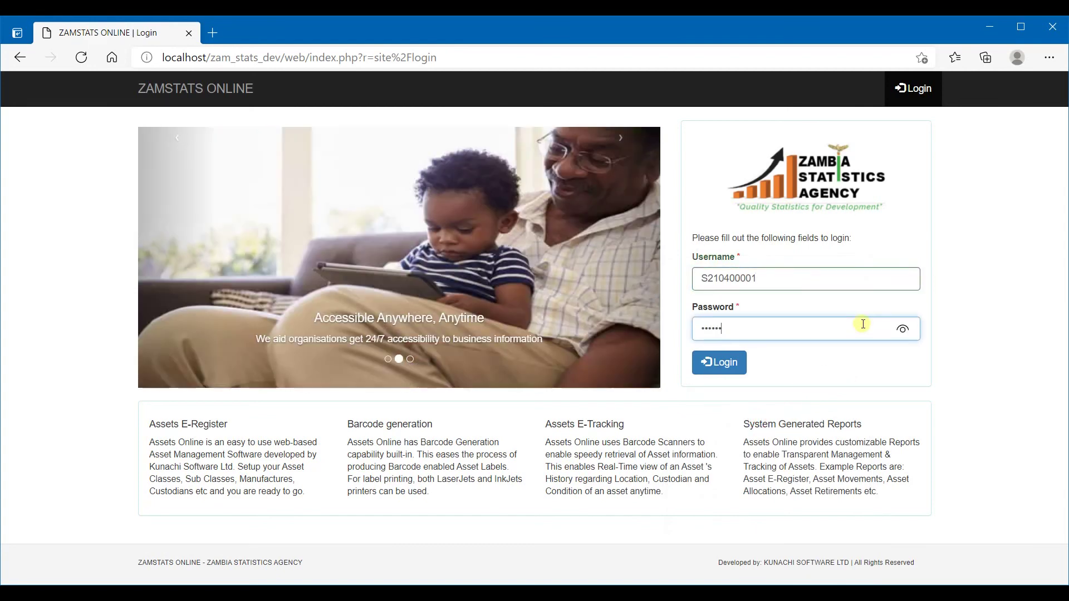
key("Return")
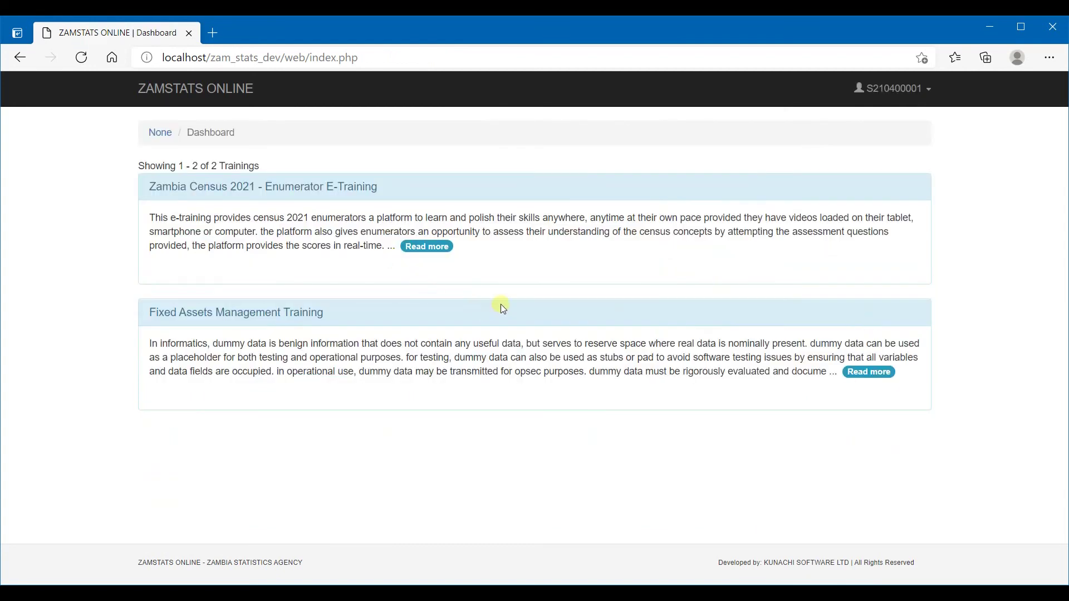
left_click(918, 90)
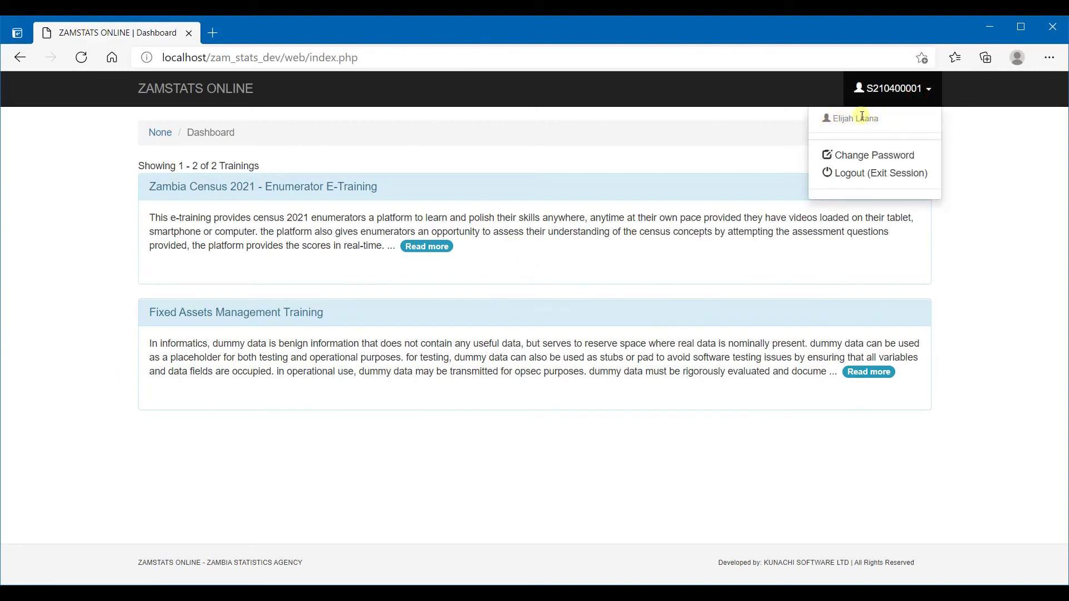
Dismiss the account menu and open the Fixed Assets Management Training's Read more page
left_click(652, 151)
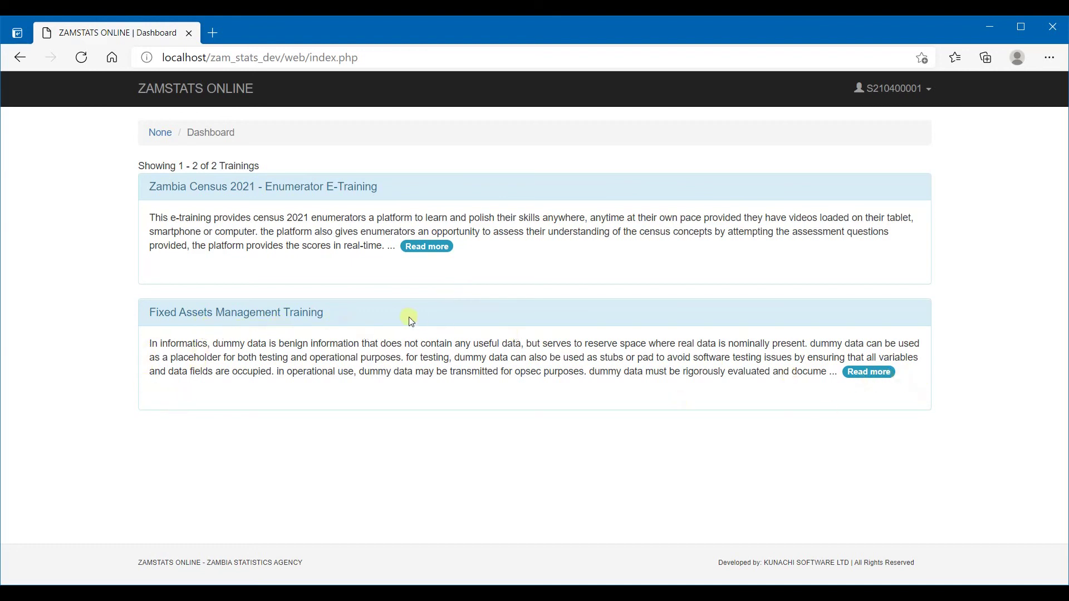
left_click(873, 379)
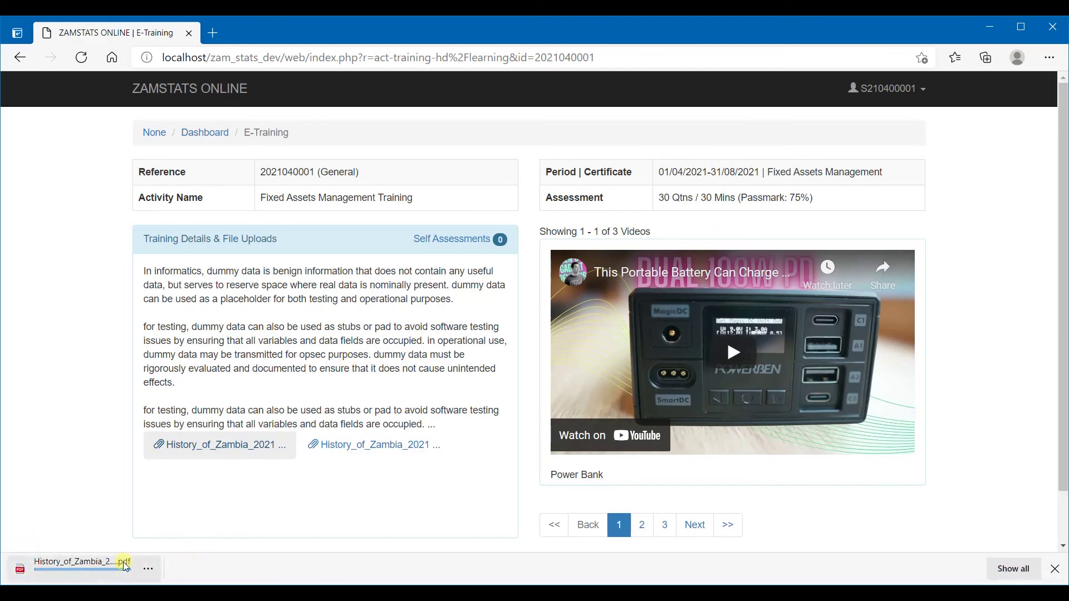
Open the downloaded History_of_Zambia PDF from the download bar
left_click(72, 577)
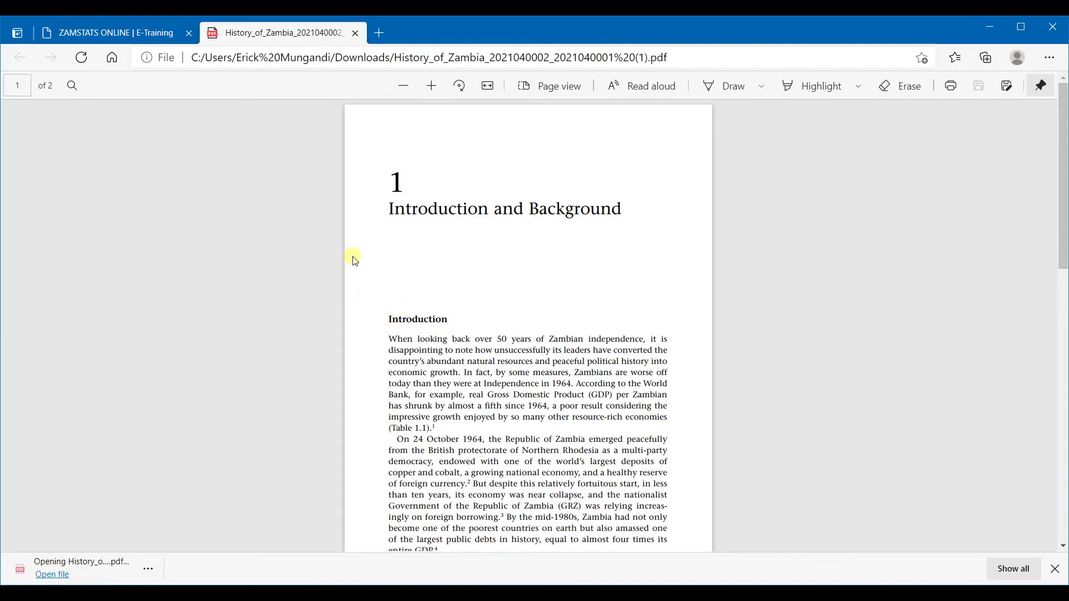
Scroll through the History of Zambia PDF, then close its tab to return to the training
scroll(478, 256, "down", 2)
scroll(509, 195, "up", 2)
left_click(356, 32)
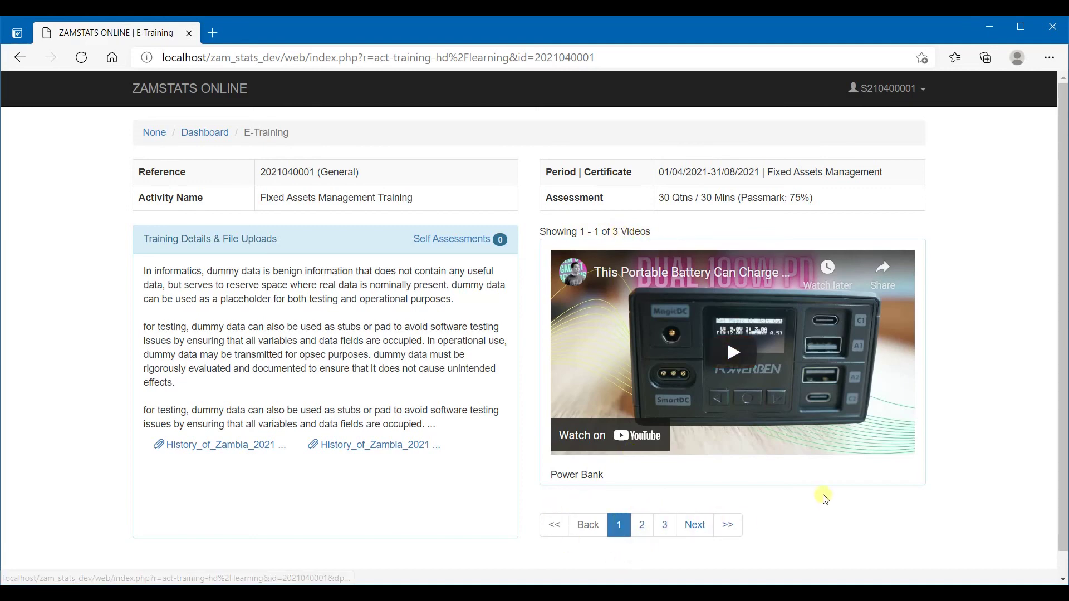
left_click(643, 529)
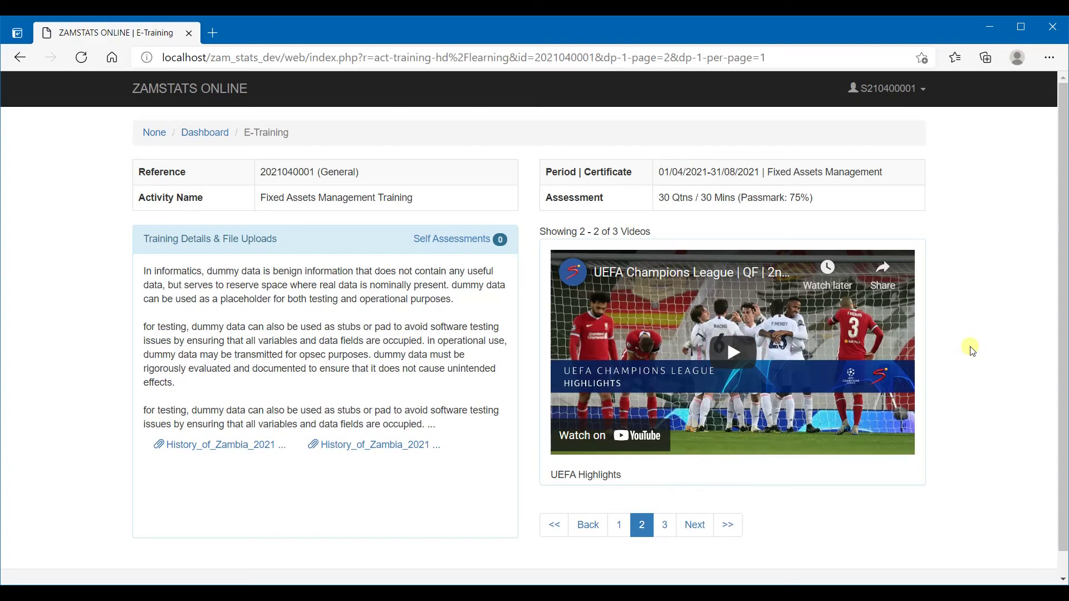
left_click(741, 357)
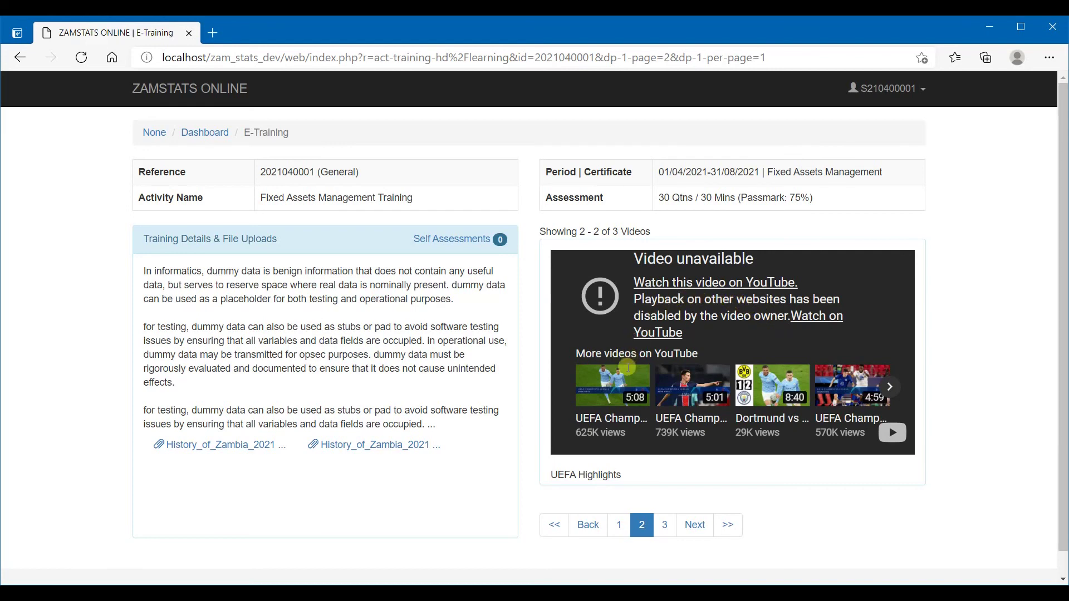
left_click(616, 523)
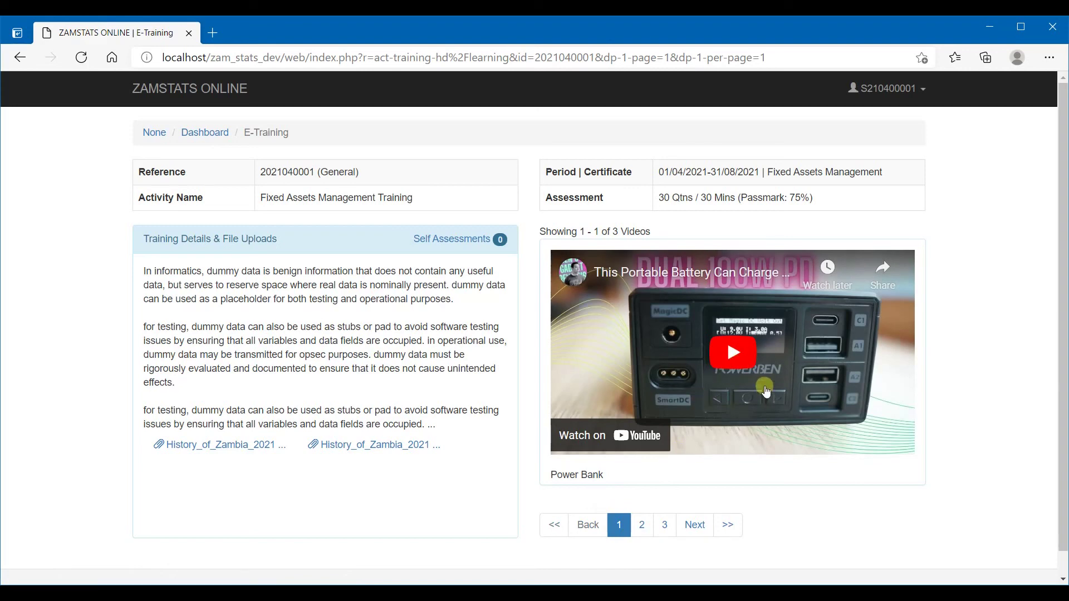
Play the Power Bank training video, skip ahead to 0:34, pause it, and dismiss suggested videos
left_click(736, 354)
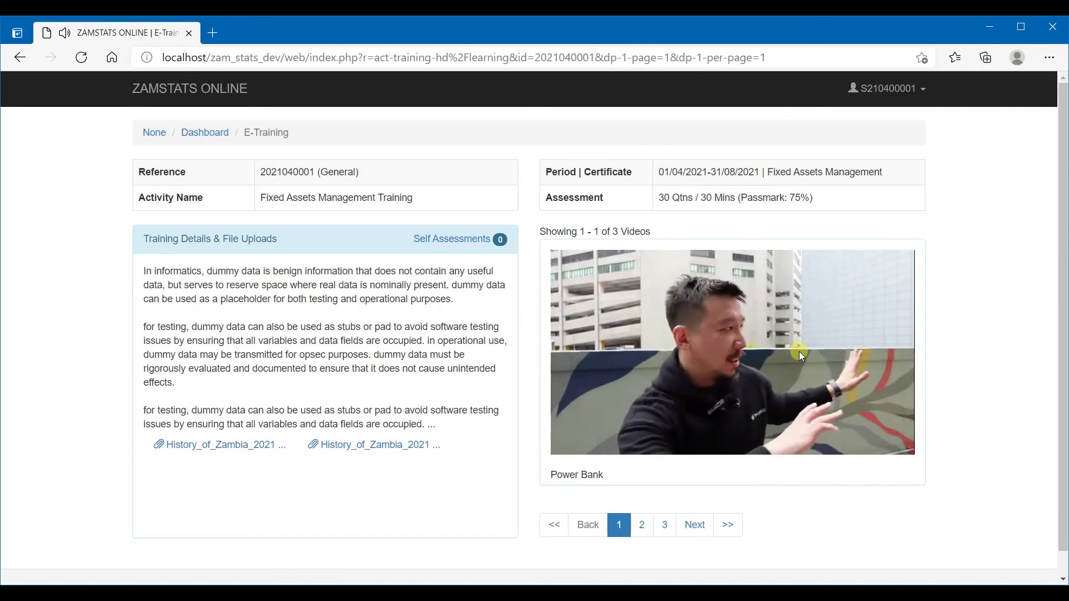
mouse_move(746, 367)
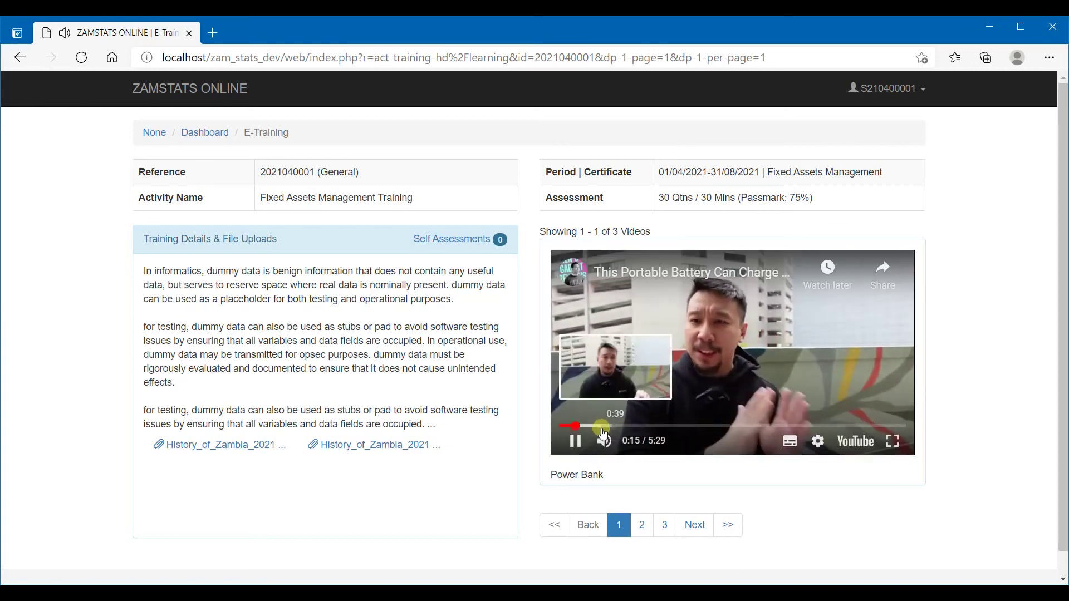
left_click(595, 426)
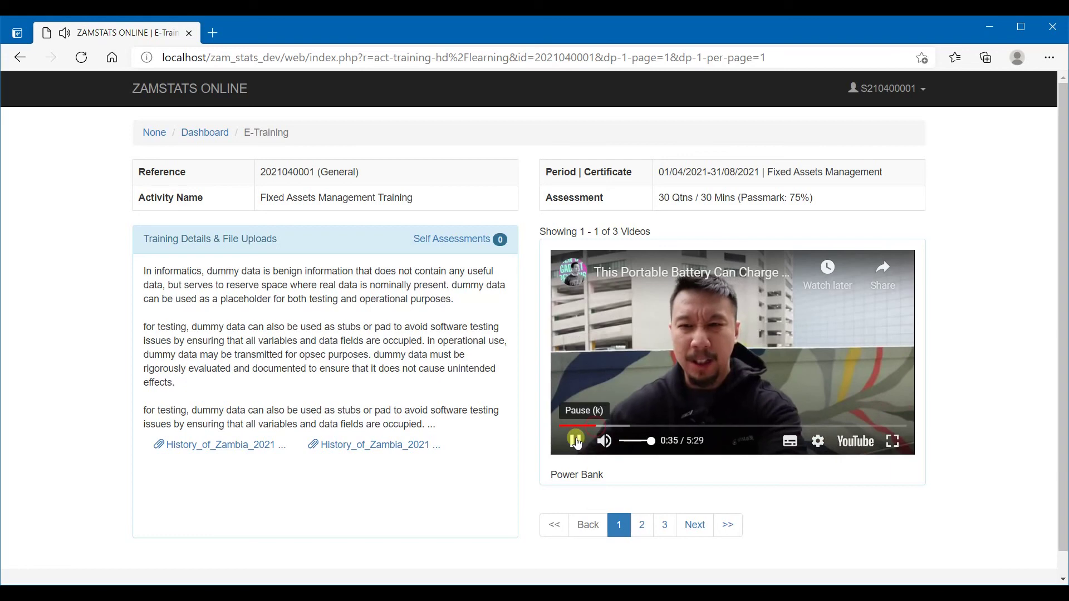
left_click(576, 441)
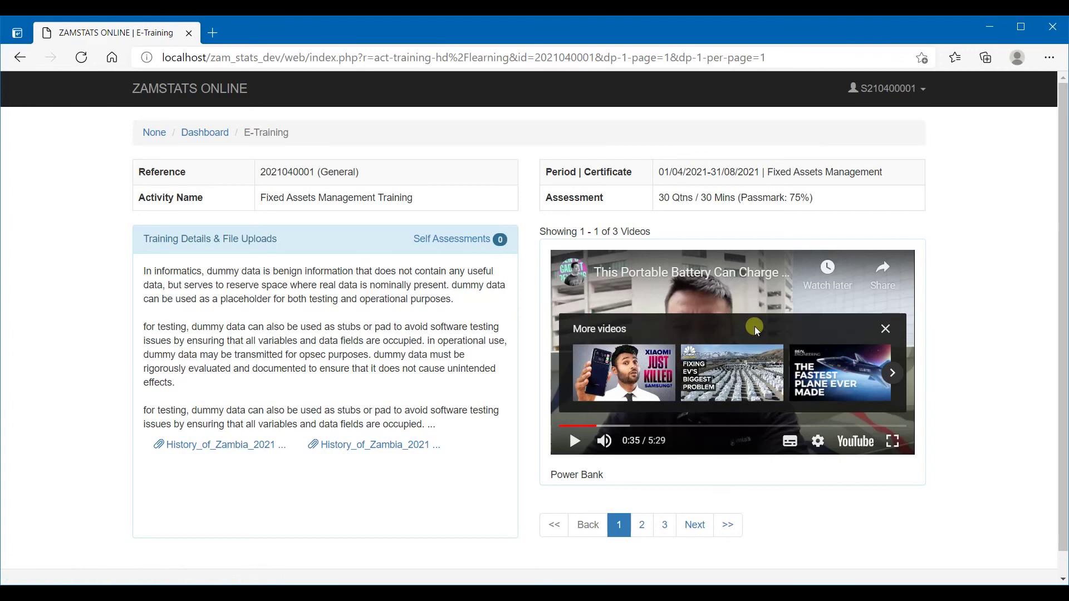
left_click(886, 330)
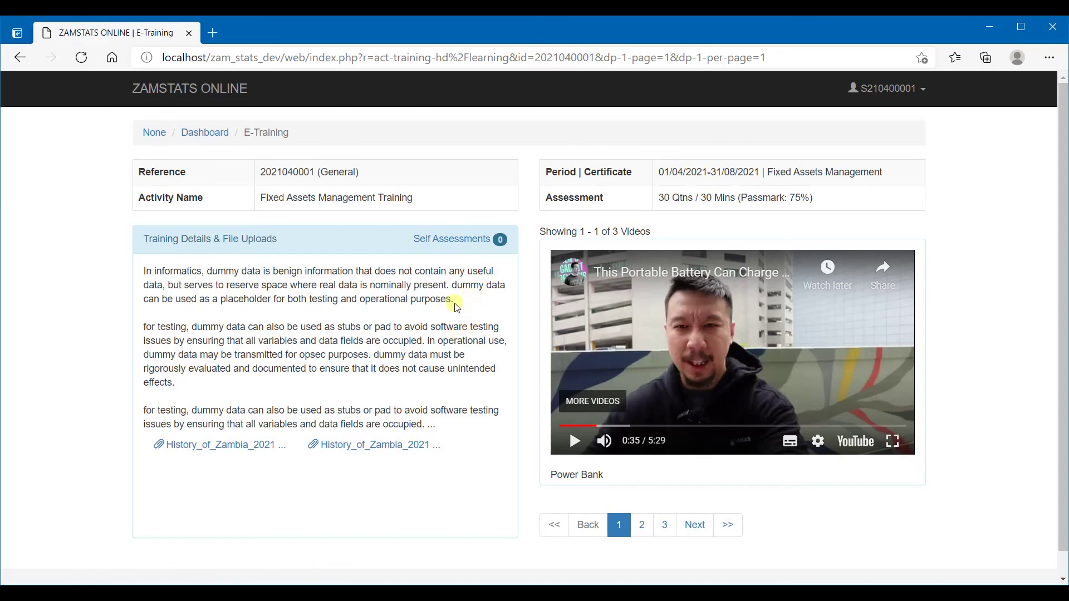
left_click(444, 289)
Go to the training's Self Assessments page and start a New Assessment
left_click(455, 241)
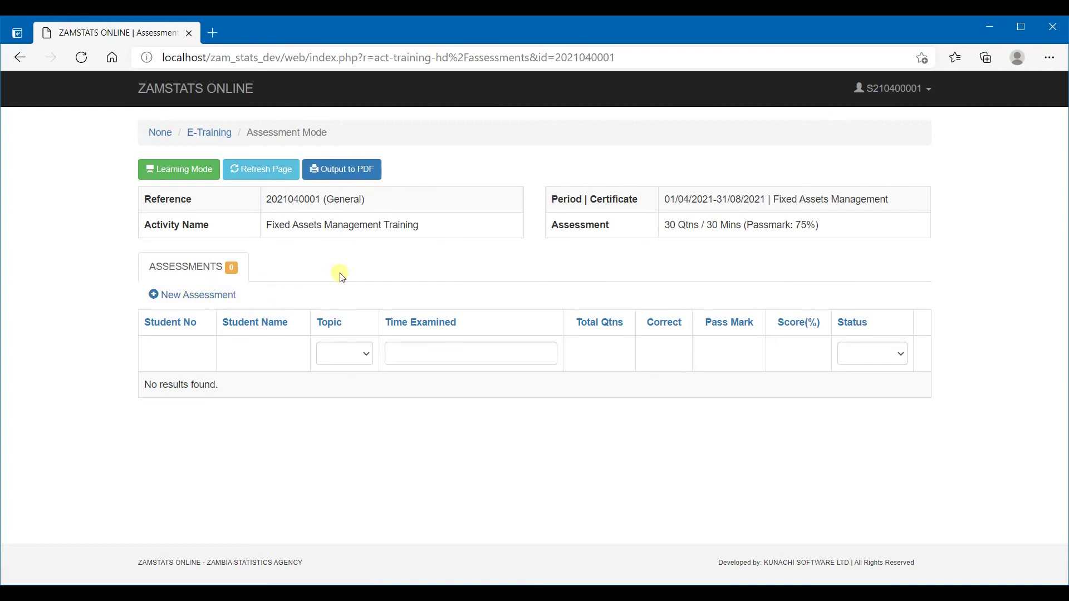
left_click(186, 295)
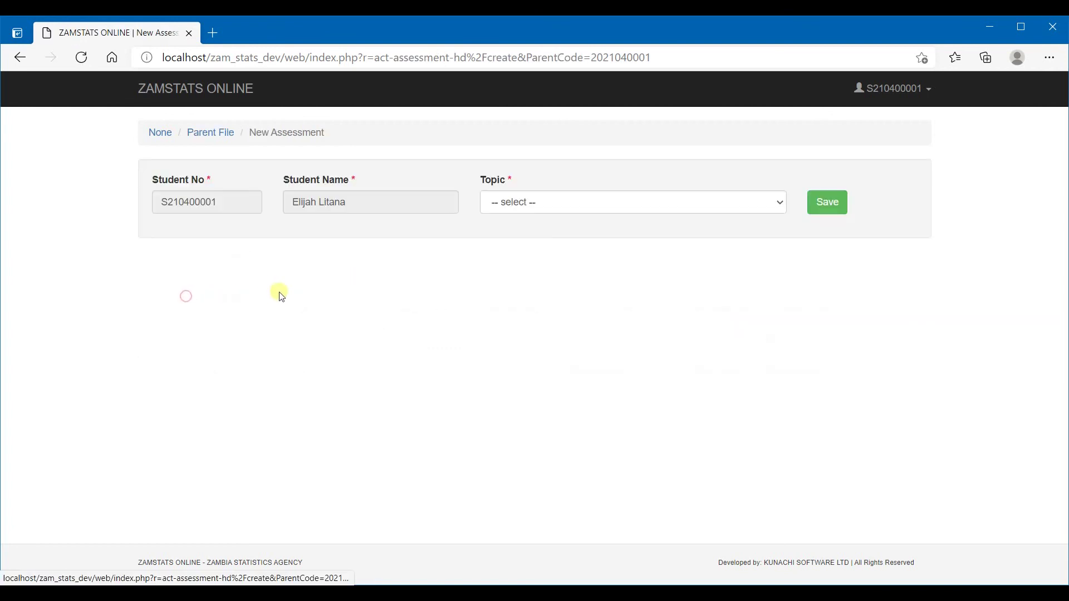
Set the new assessment's topic to All and save it to begin the quiz
left_click(722, 211)
left_click(597, 241)
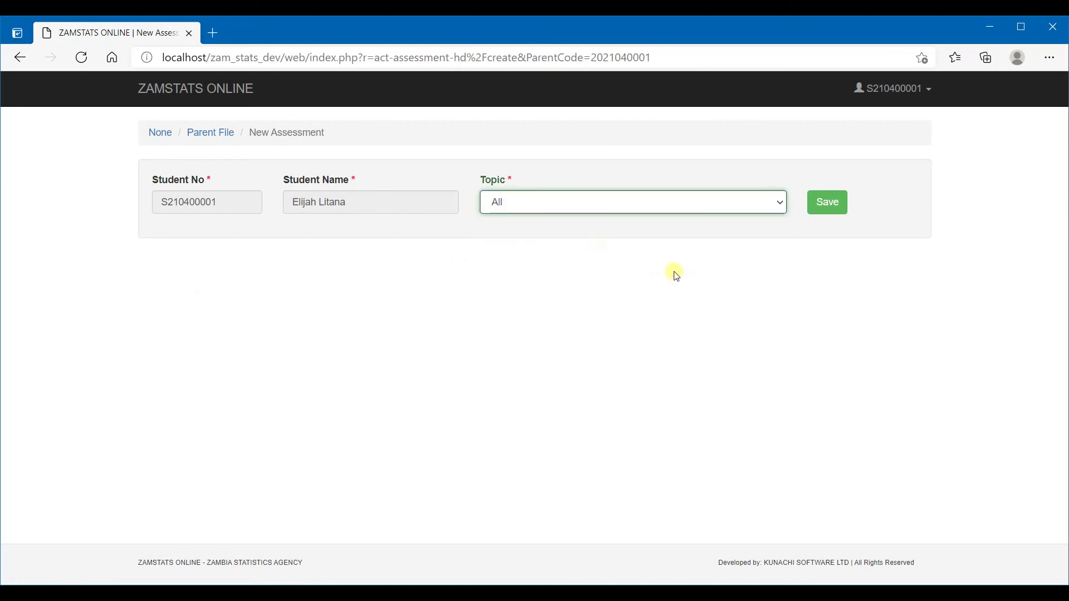
left_click(829, 208)
left_click(829, 206)
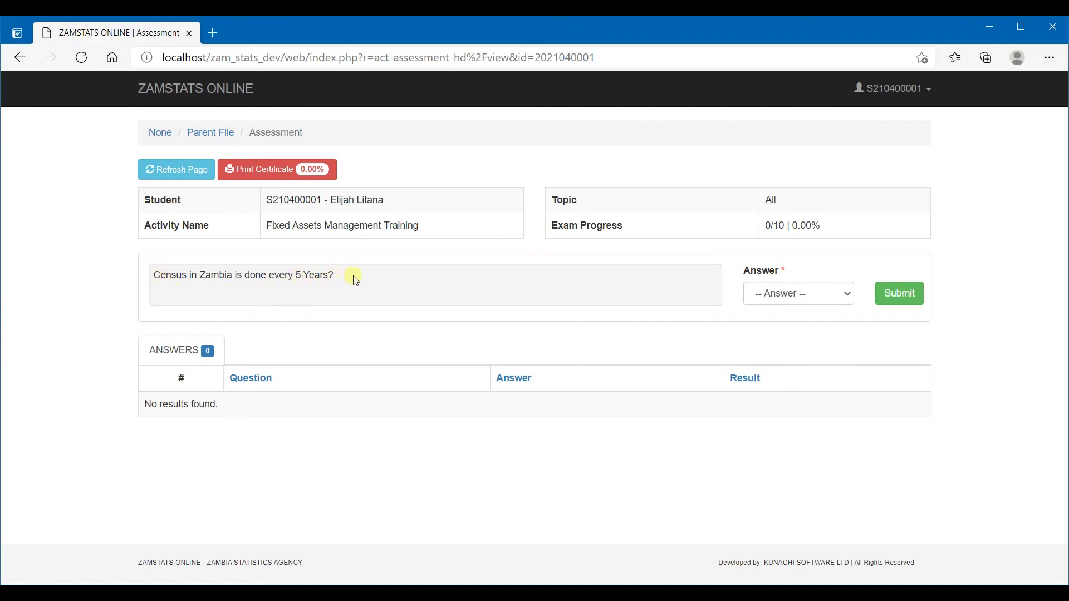
Answer False to the census-every-5-years question and submit it
left_click(839, 295)
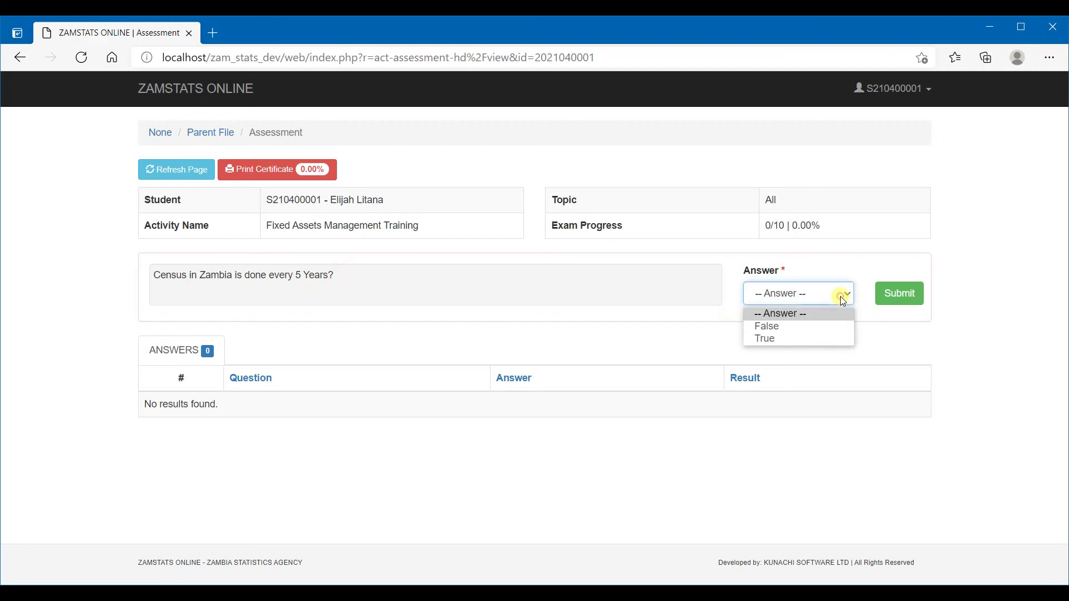
left_click(780, 327)
left_click(900, 296)
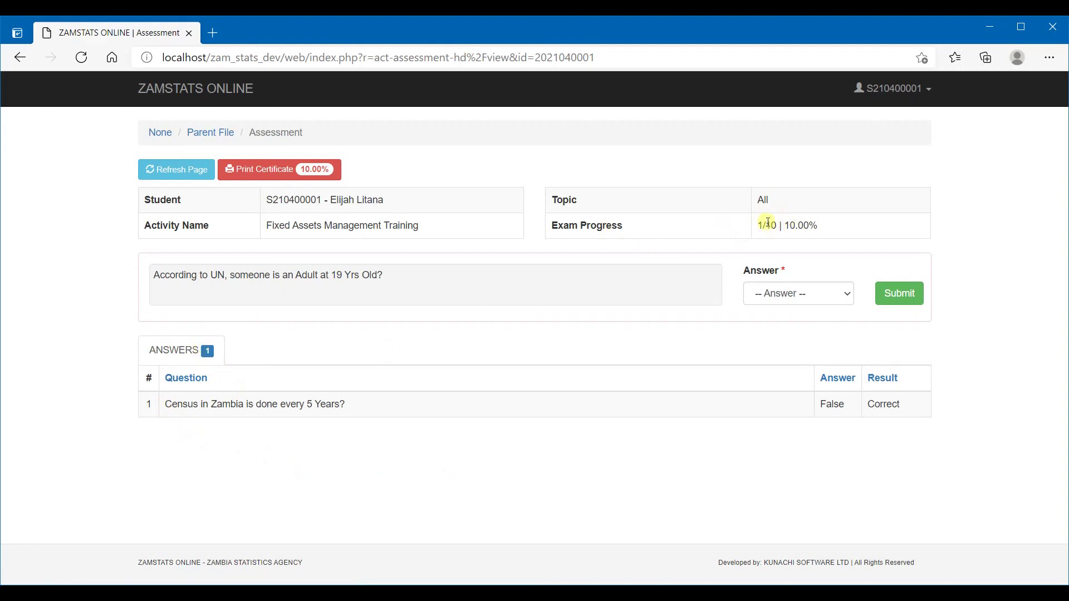
Review the 1/10 progress, the first row's False/Correct result, and the next question's text
left_click_drag(759, 225, 780, 225)
left_click(826, 225)
double_click(832, 405)
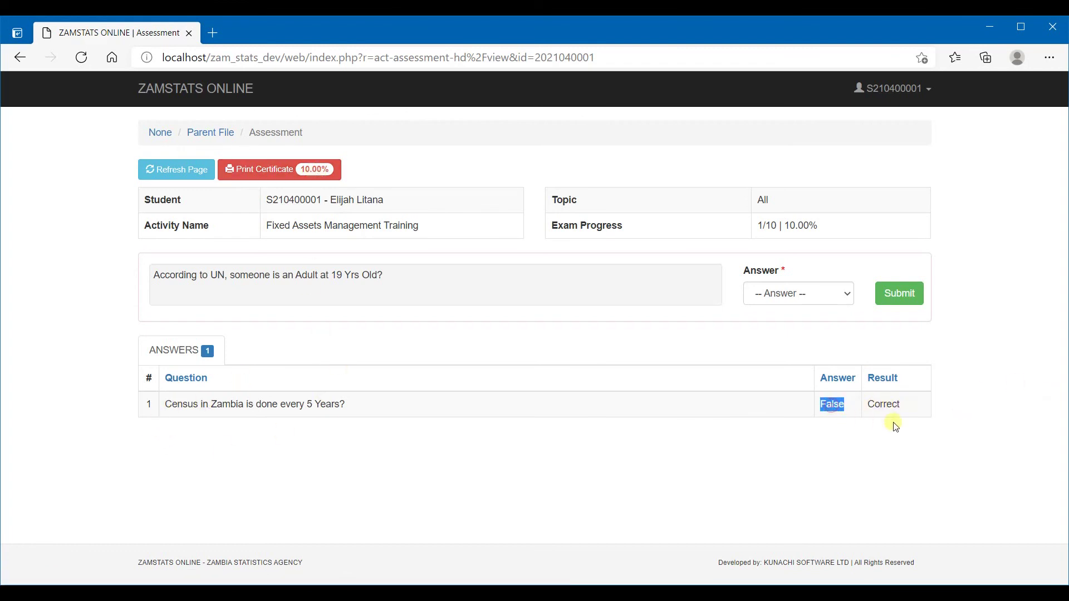
double_click(887, 404)
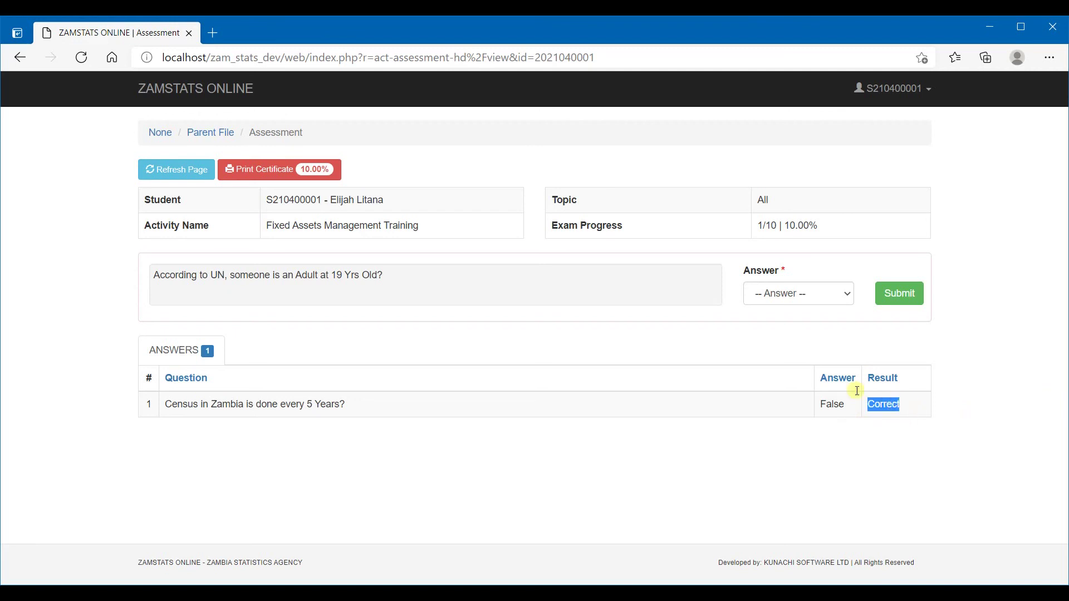
left_click(189, 274)
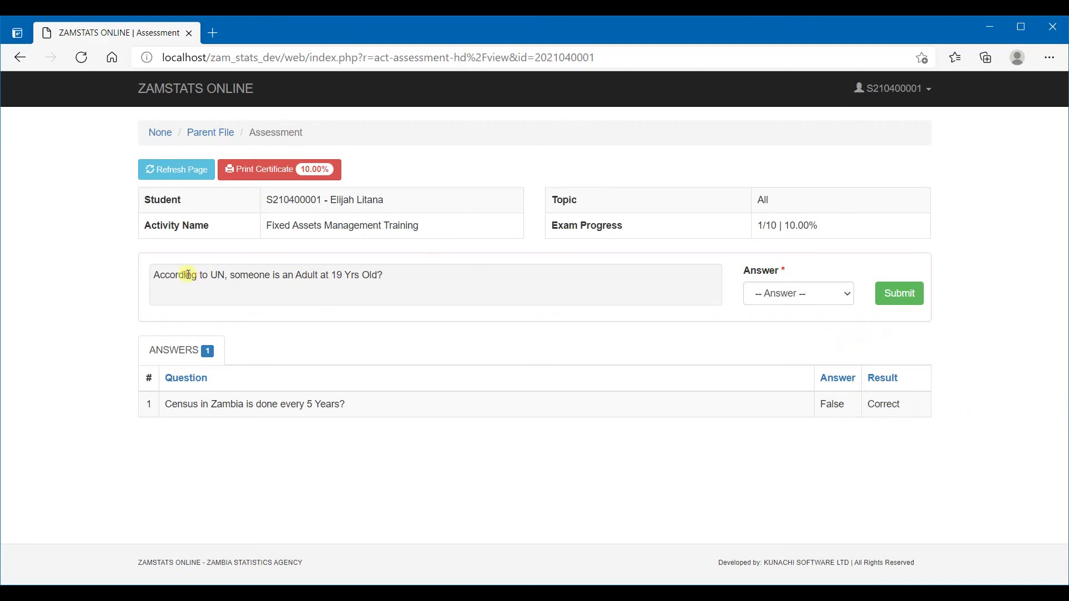
left_click_drag(155, 275, 426, 283)
left_click(447, 281)
Answer False to the UN adult-at-19 question and submit it; it is marked Wrong
left_click(829, 297)
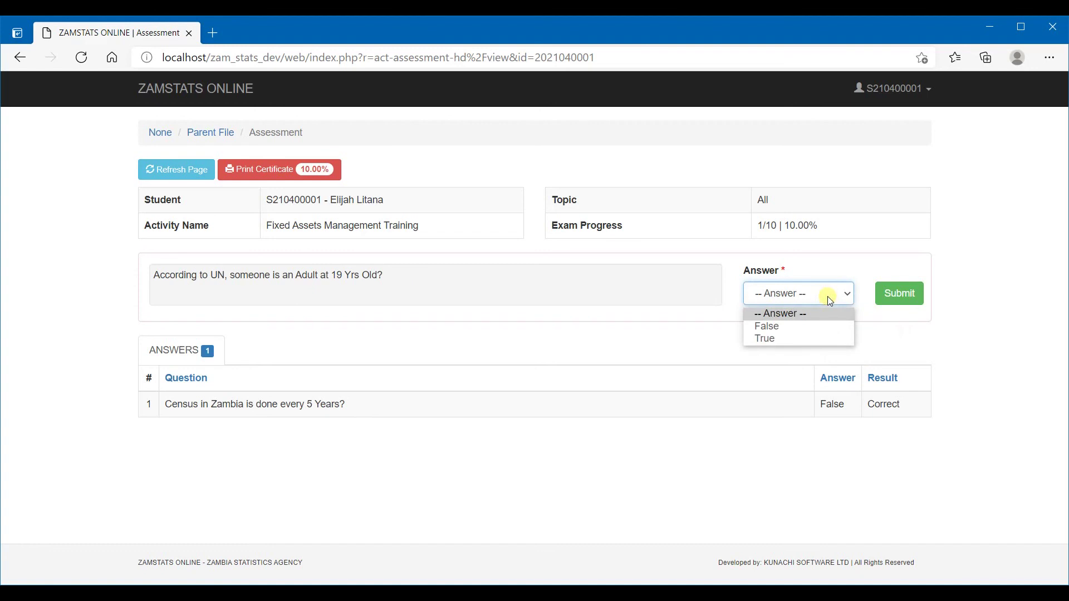
left_click(780, 327)
left_click(912, 297)
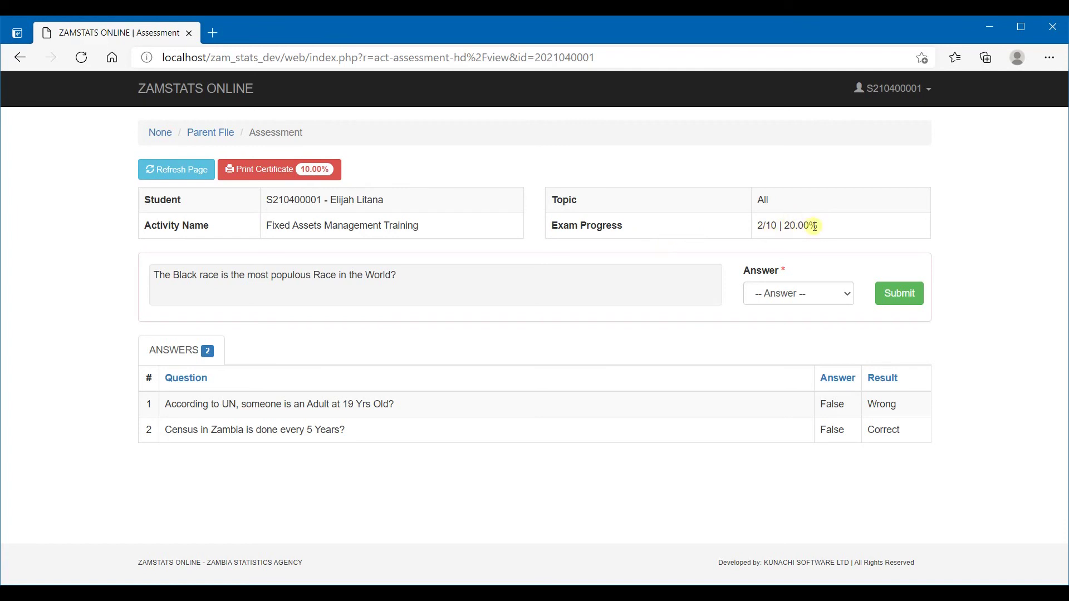
double_click(880, 404)
Answer False to the Black race question and submit it; it is marked Correct
left_click(744, 424)
left_click(813, 298)
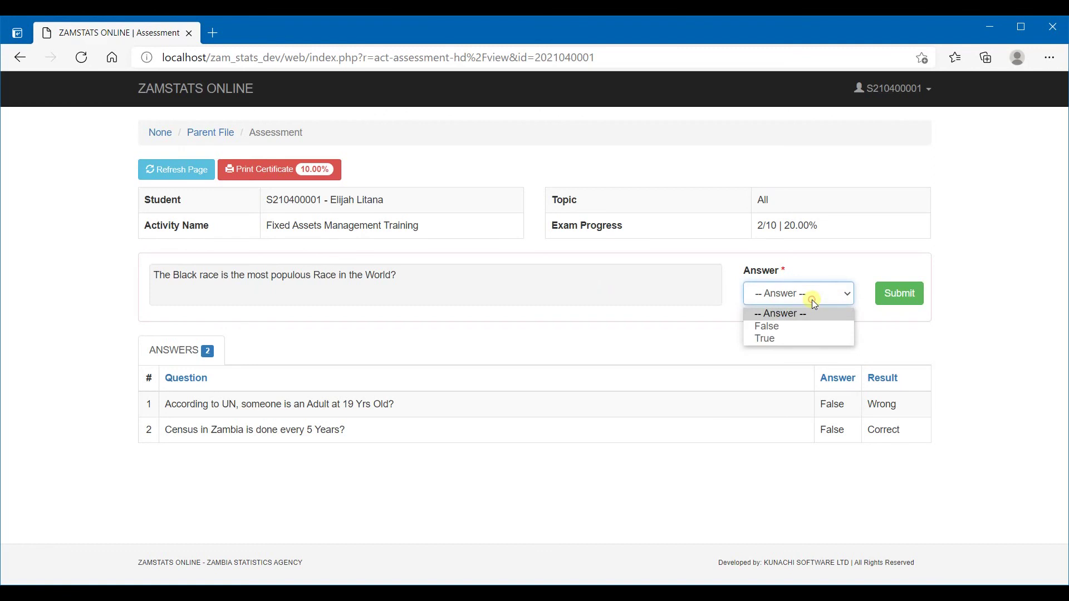
left_click(770, 327)
left_click(902, 297)
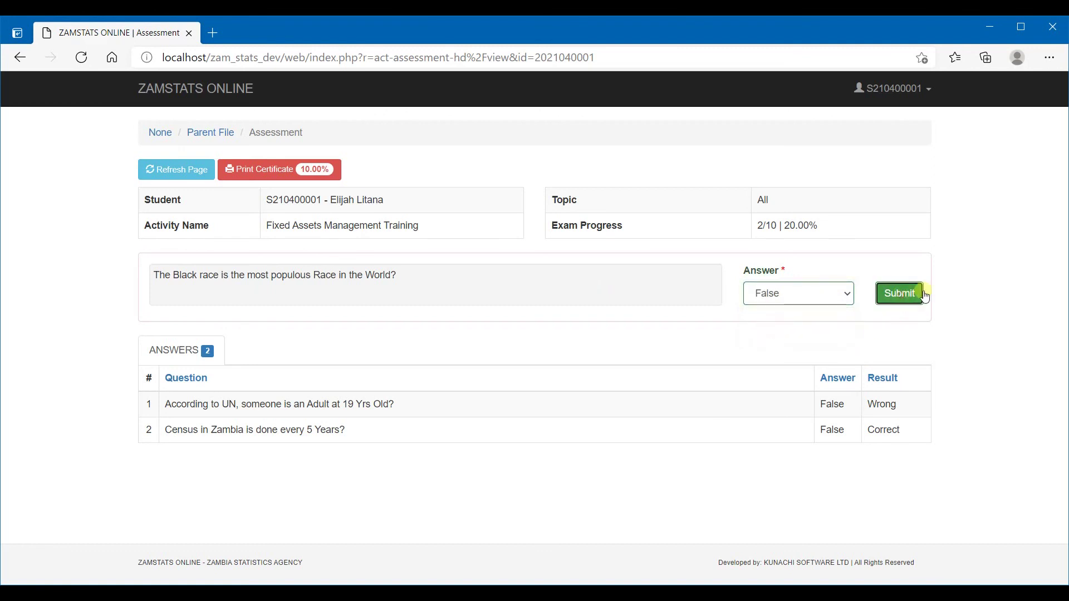
double_click(884, 401)
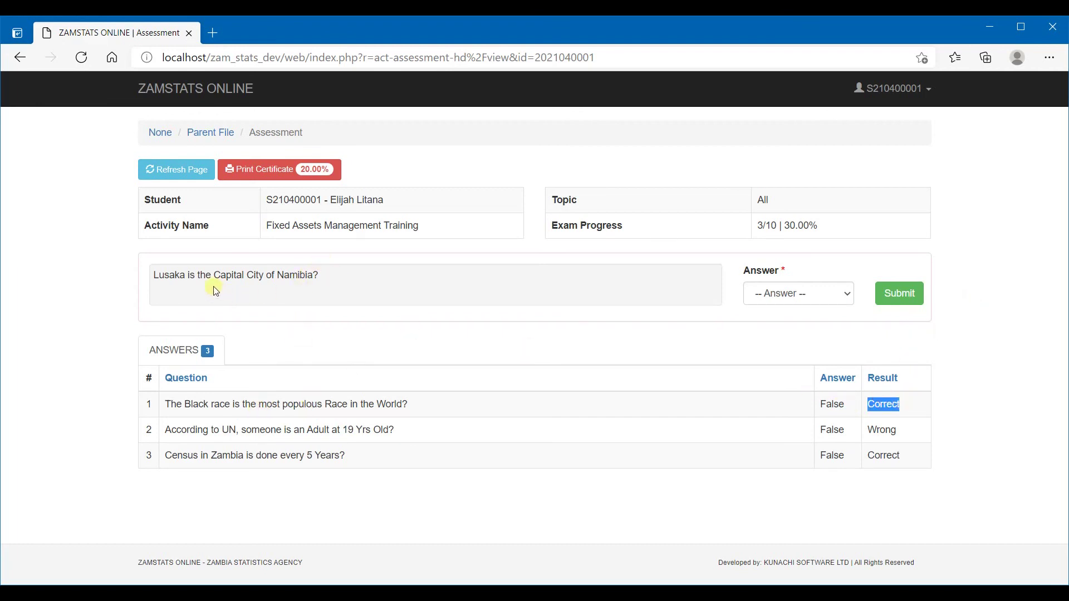
Answer False to the Lusaka question and True to the 10 Provinces question
left_click(843, 294)
left_click(797, 326)
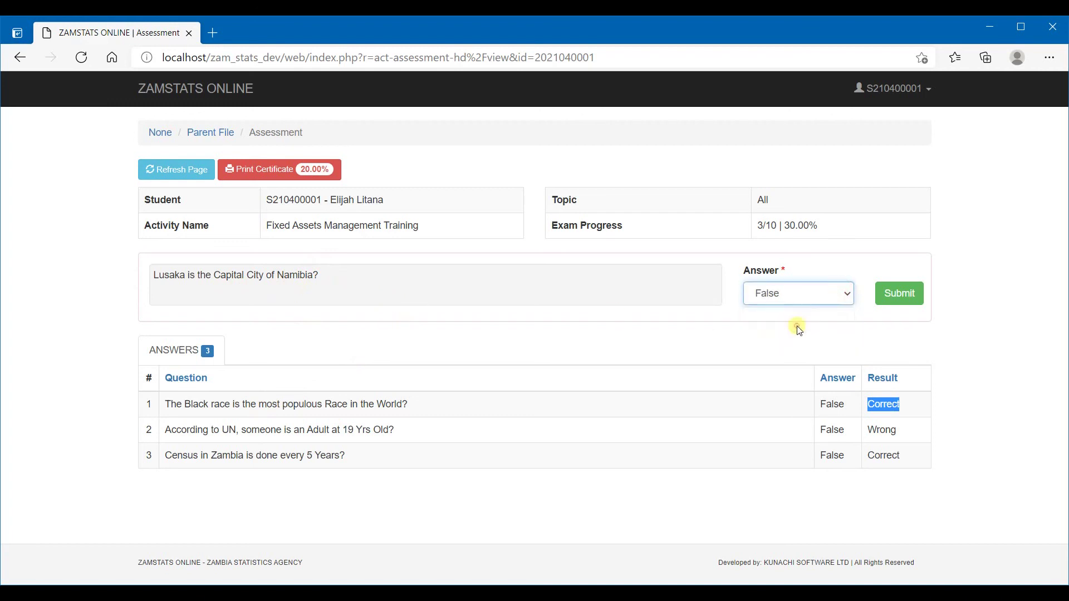
left_click(901, 299)
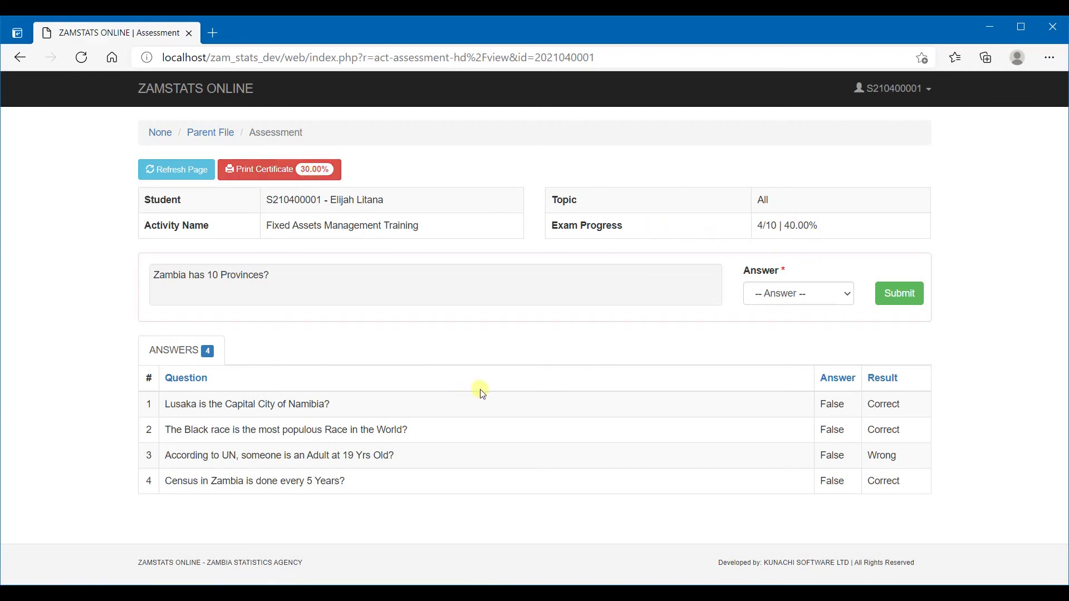
left_click(815, 293)
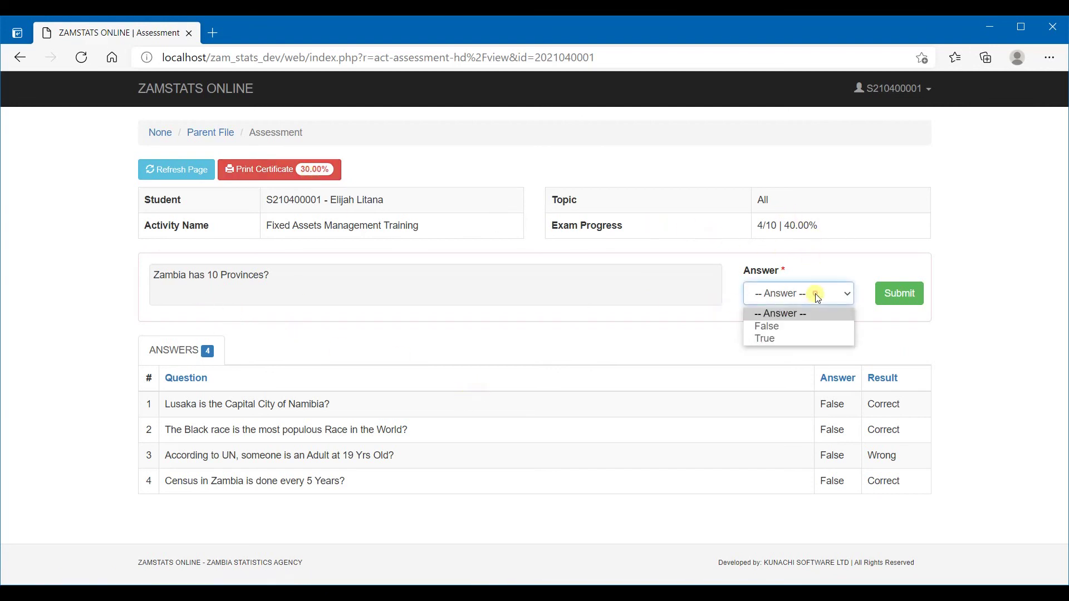
left_click(773, 340)
left_click(899, 294)
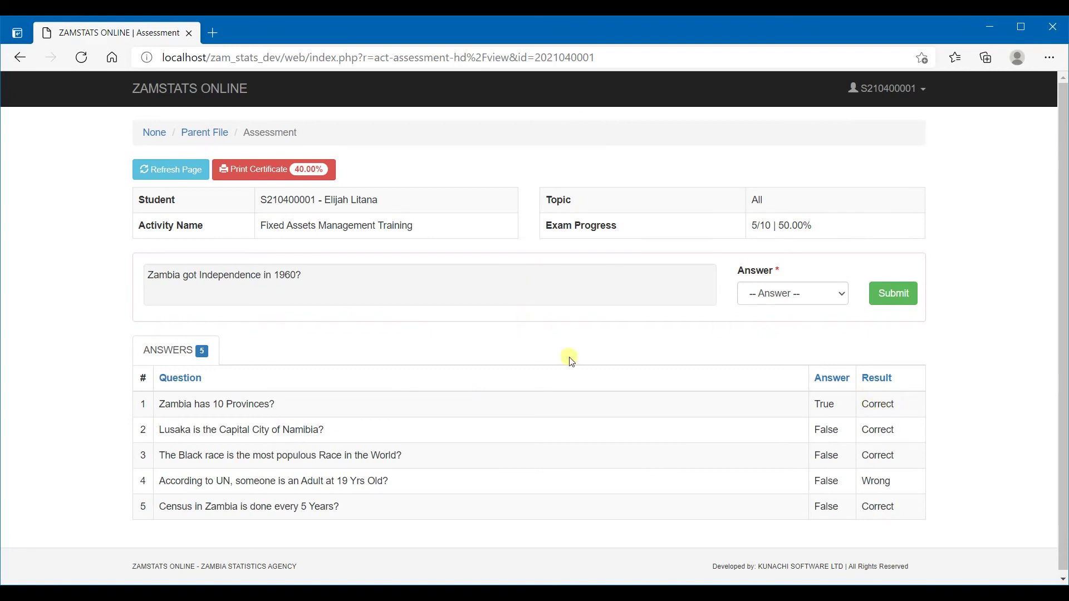
left_click(754, 293)
Answer False to both the independence question and the Europe question
left_click(771, 325)
left_click(894, 300)
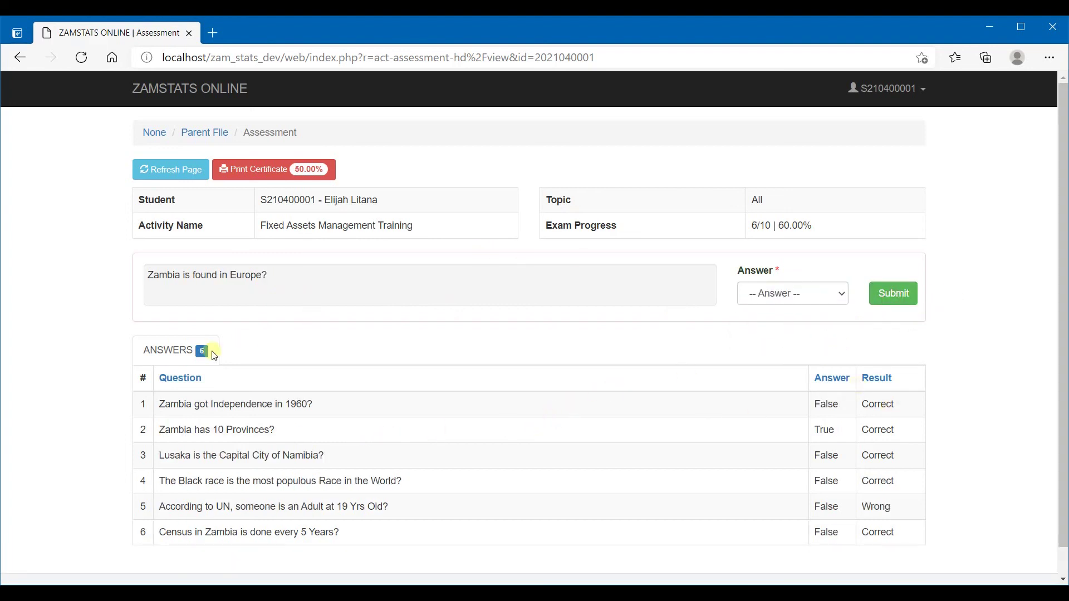
left_click(791, 294)
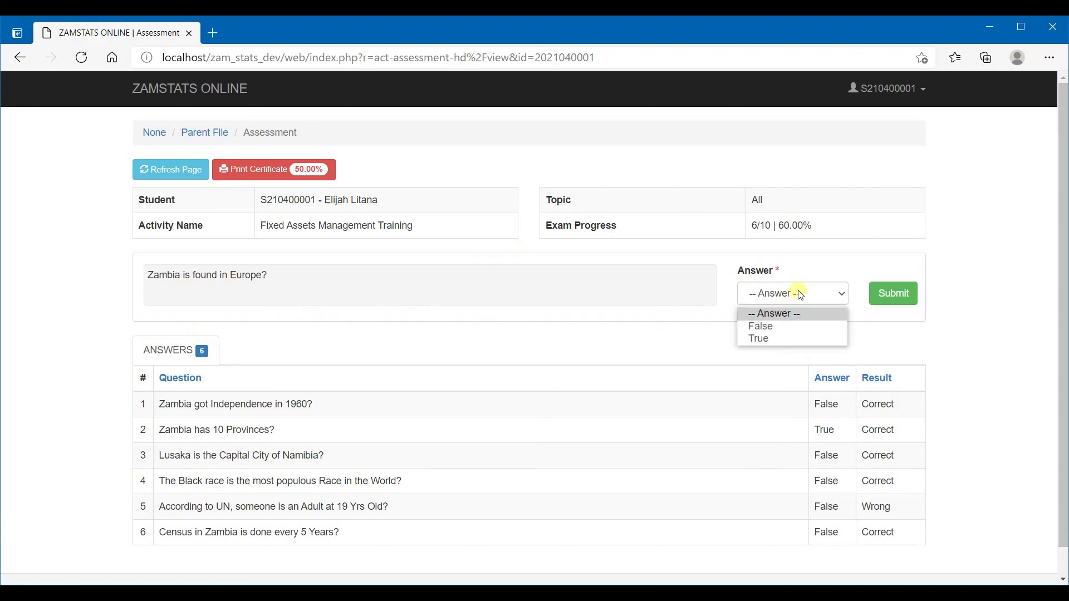
left_click(771, 328)
left_click(913, 308)
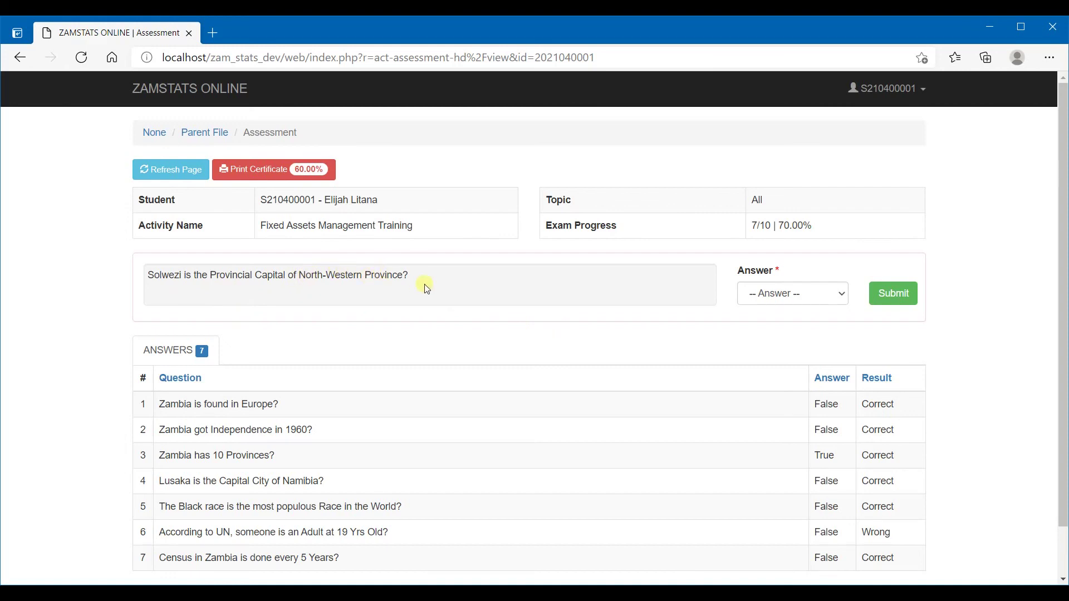
Answer True to the Solwezi question and submit it
left_click(774, 295)
left_click(766, 340)
left_click(894, 307)
scroll(629, 299, "down", 1)
scroll(628, 300, "up", 1)
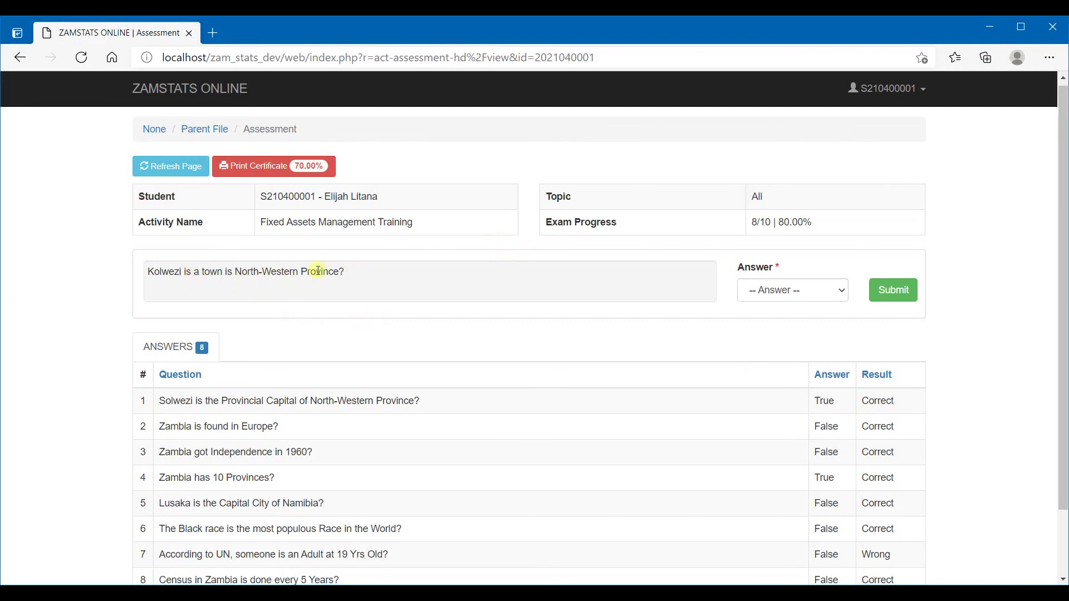
Answer True to the Kolwezi question (marked Wrong), then False to the Muchinga Escarpments question
left_click(820, 290)
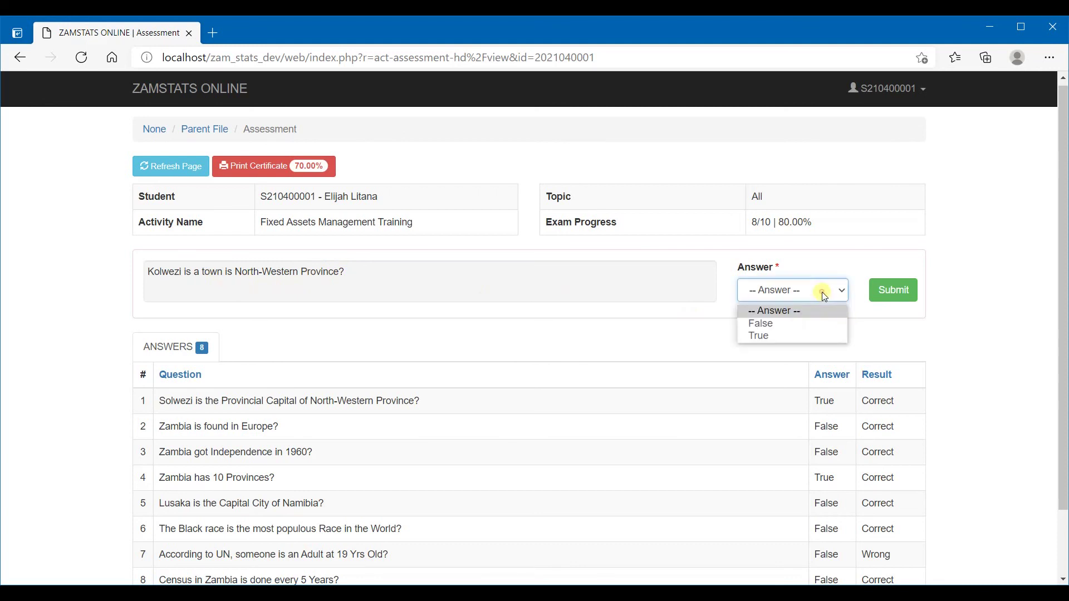
left_click(766, 336)
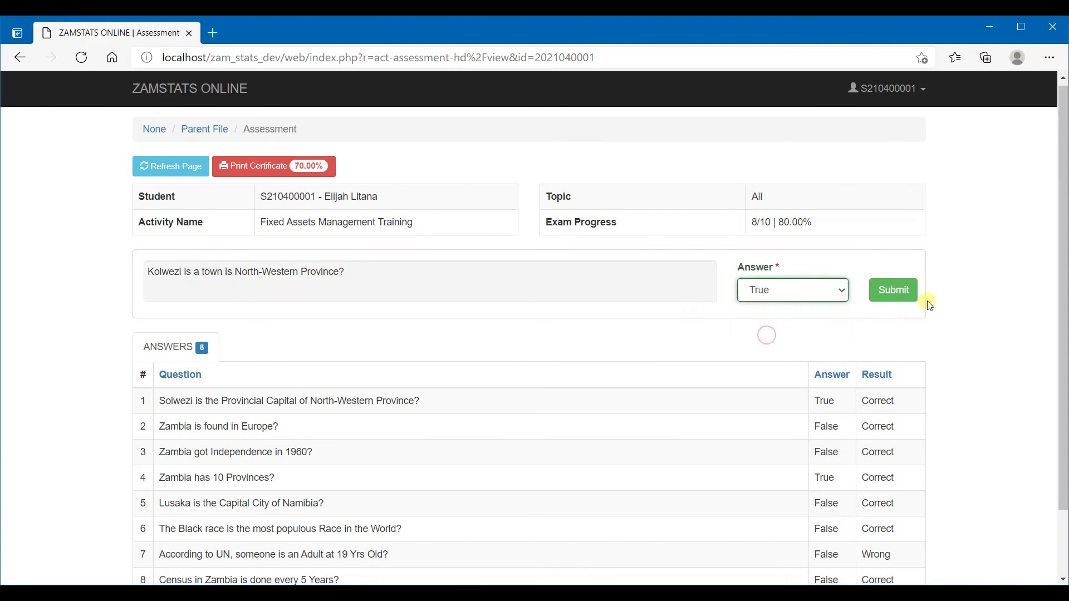
left_click(902, 303)
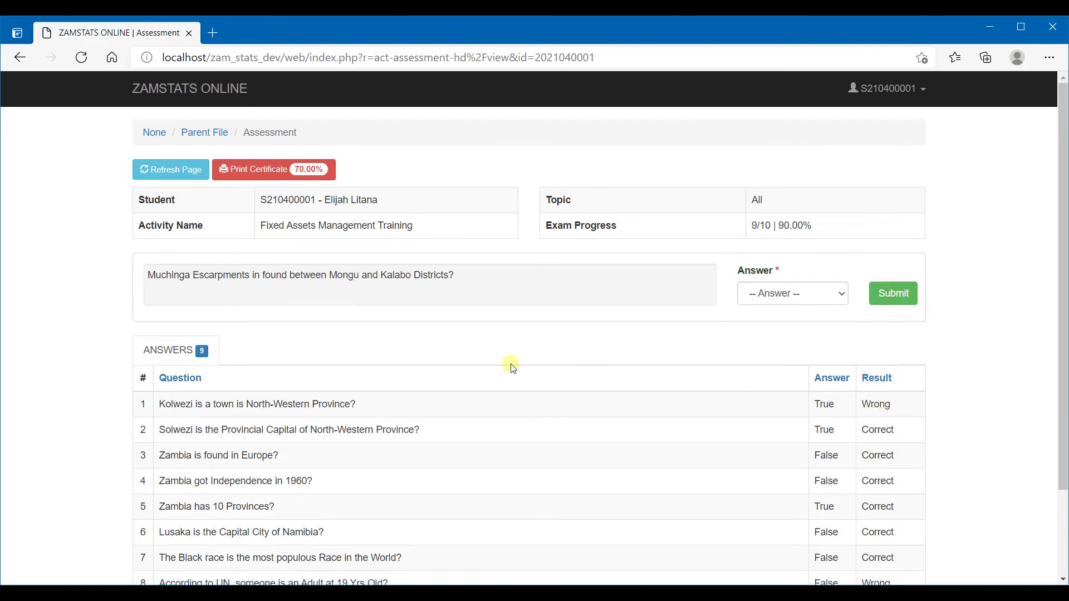
double_click(877, 404)
left_click(962, 405)
left_click(808, 295)
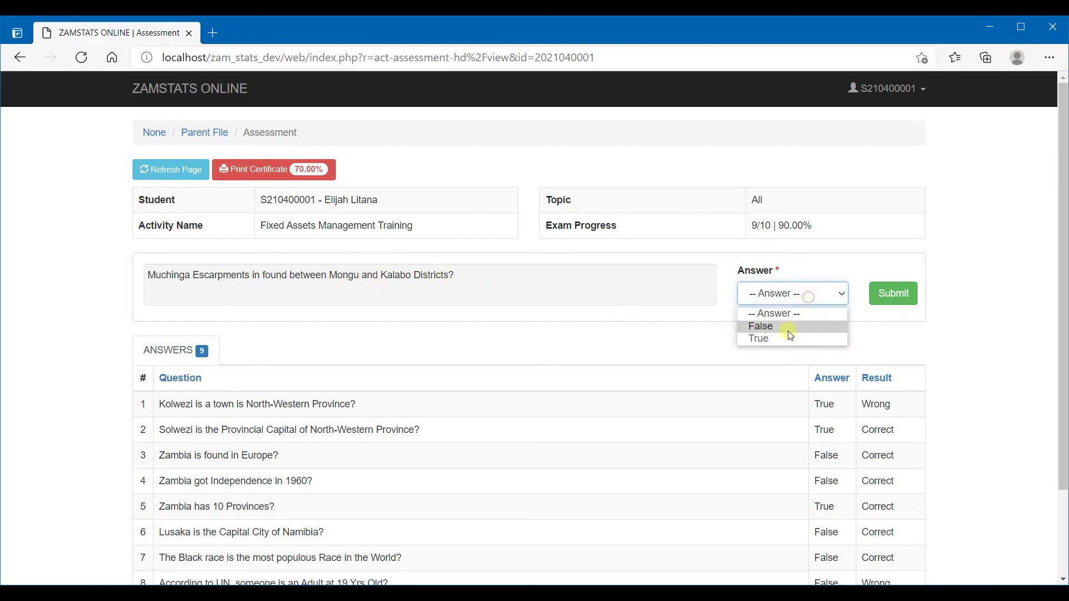
left_click(780, 328)
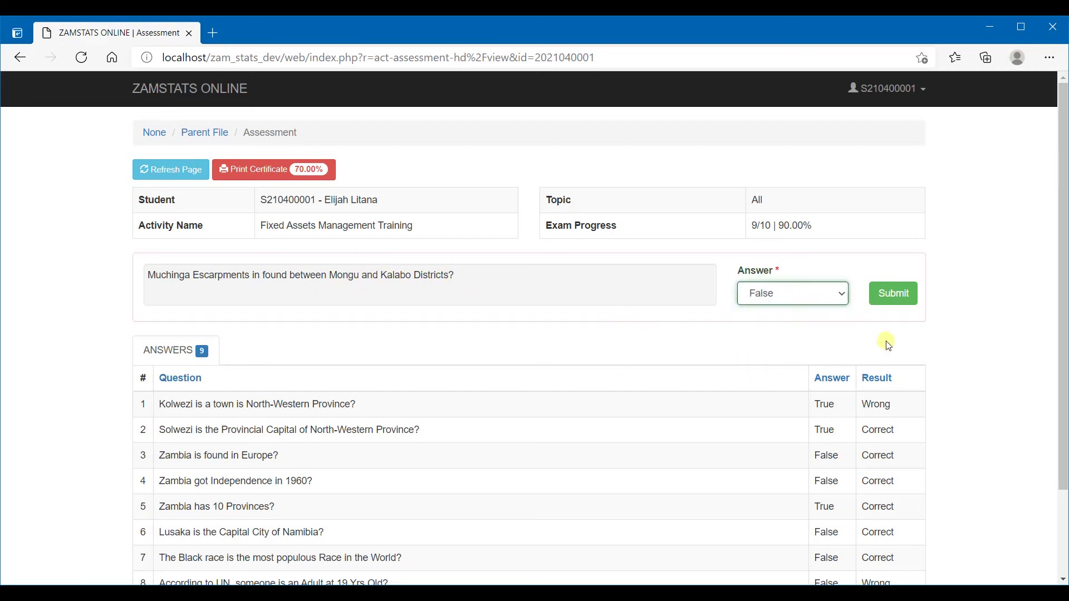
left_click(898, 296)
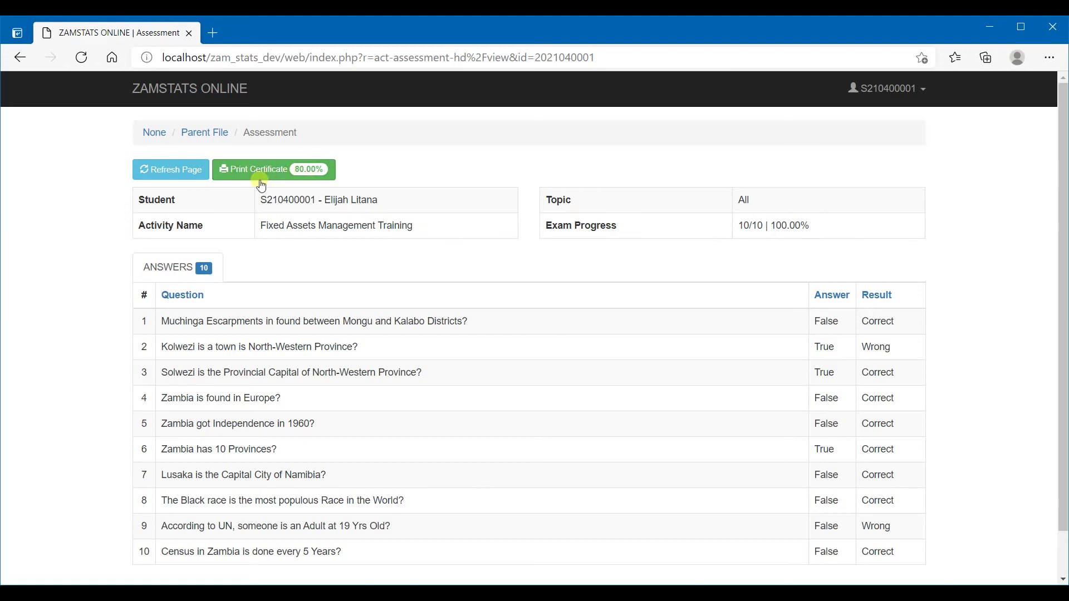
Review the completed Answers table and the 10/10 | 100.00% progress figure
scroll(334, 274, "down", 1)
scroll(334, 278, "up", 1)
scroll(343, 289, "down", 1)
scroll(343, 288, "up", 1)
left_click_drag(739, 227, 846, 222)
left_click(705, 230)
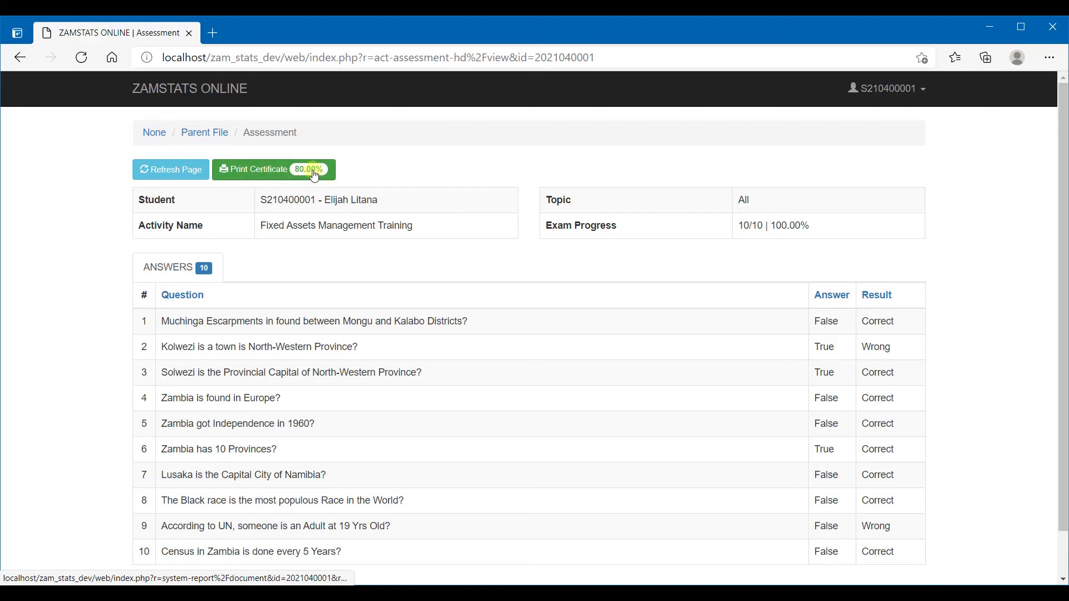
scroll(429, 299, "down", 1)
scroll(429, 293, "up", 1)
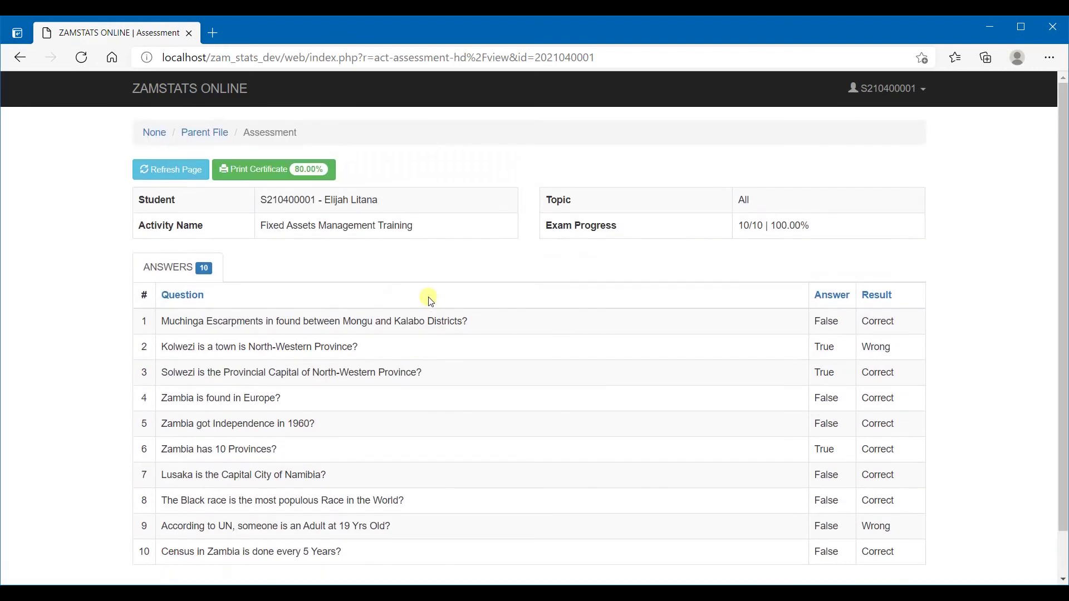
left_click(257, 177)
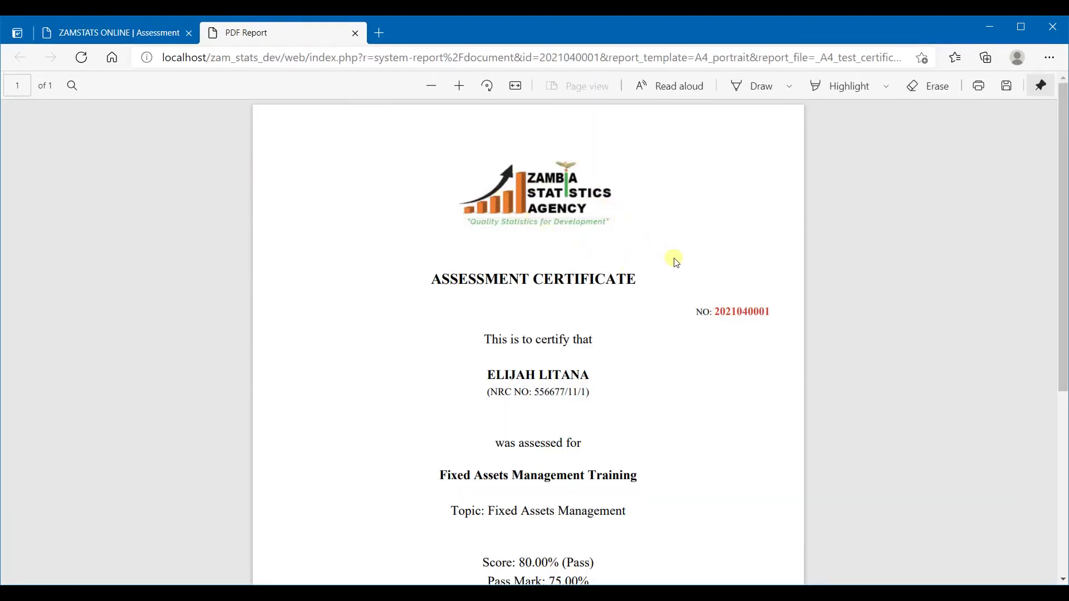
scroll(657, 256, "down", 1)
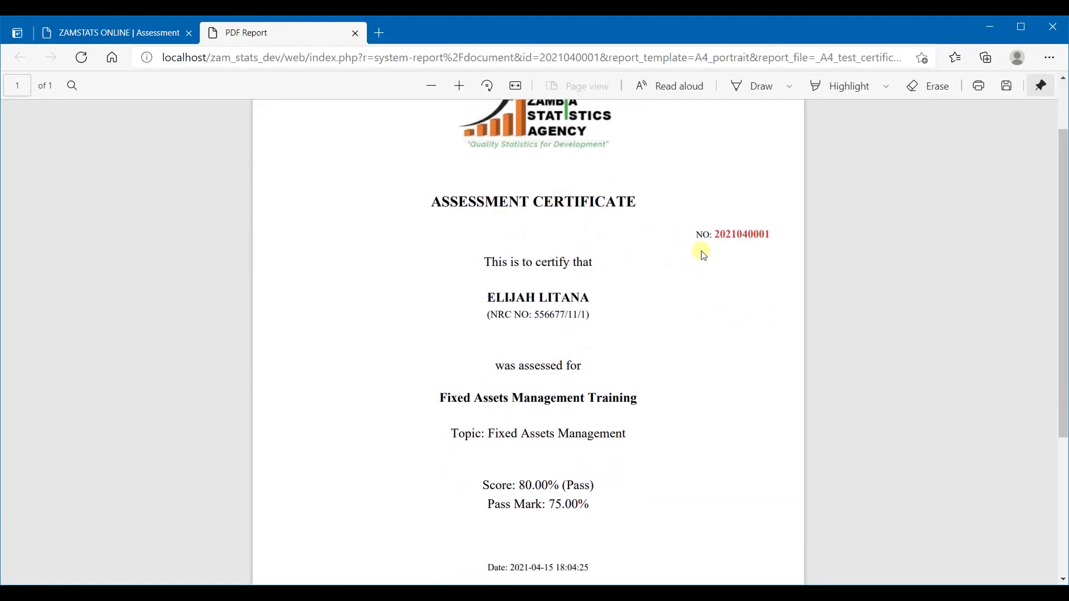
double_click(727, 236)
left_click(746, 284)
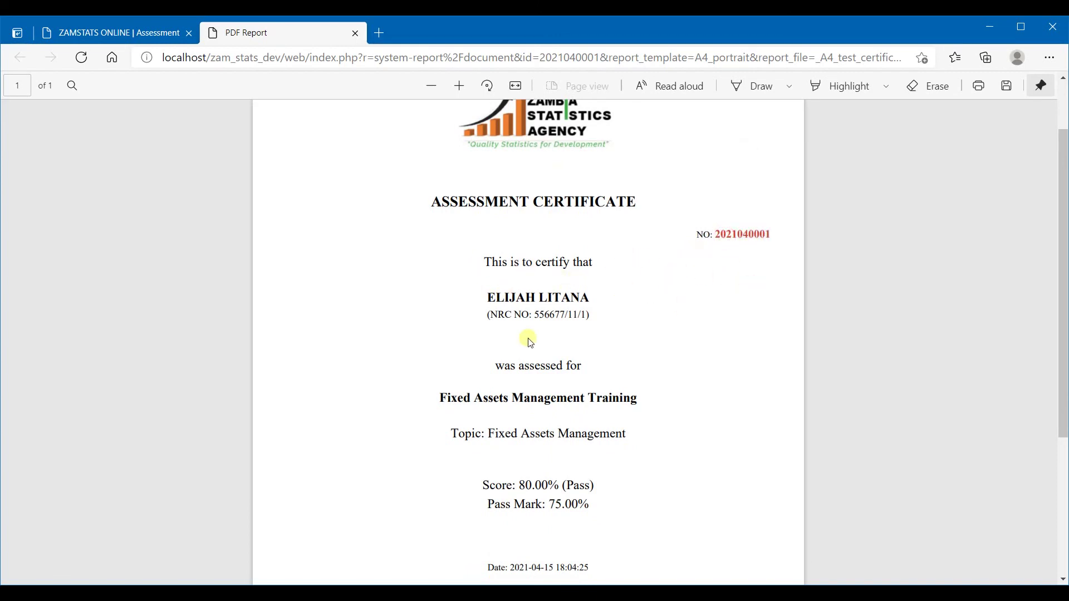
scroll(633, 318, "down", 1)
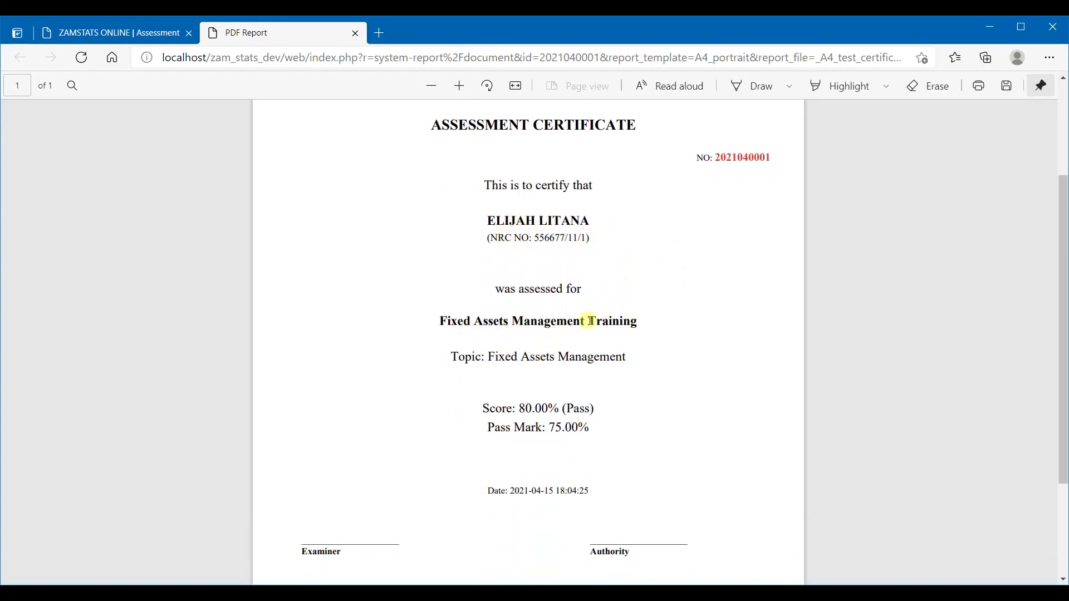
scroll(527, 367, "down", 1)
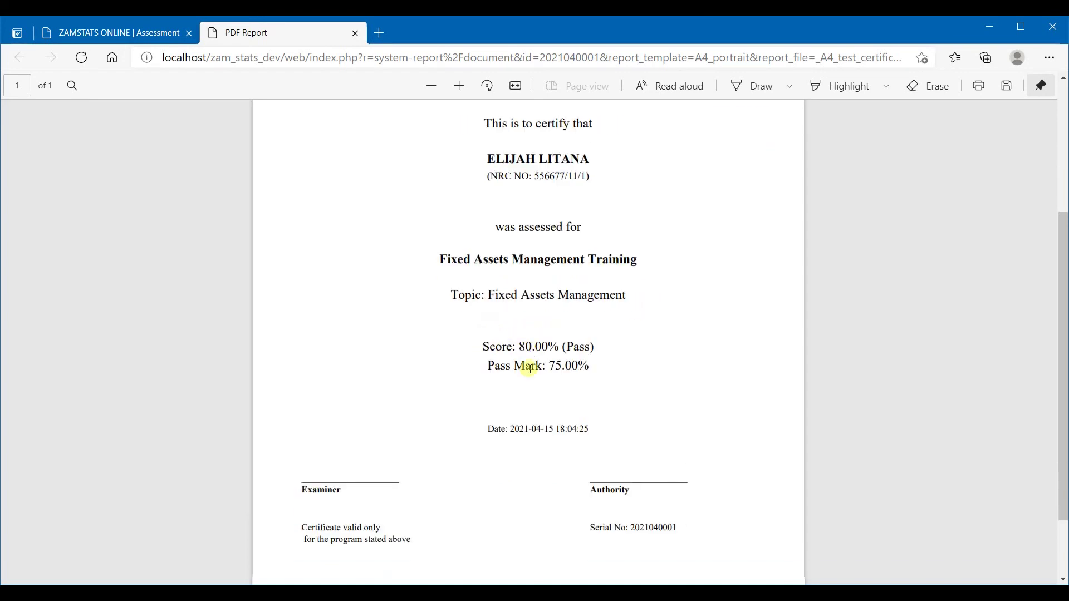
scroll(530, 368, "down", 1)
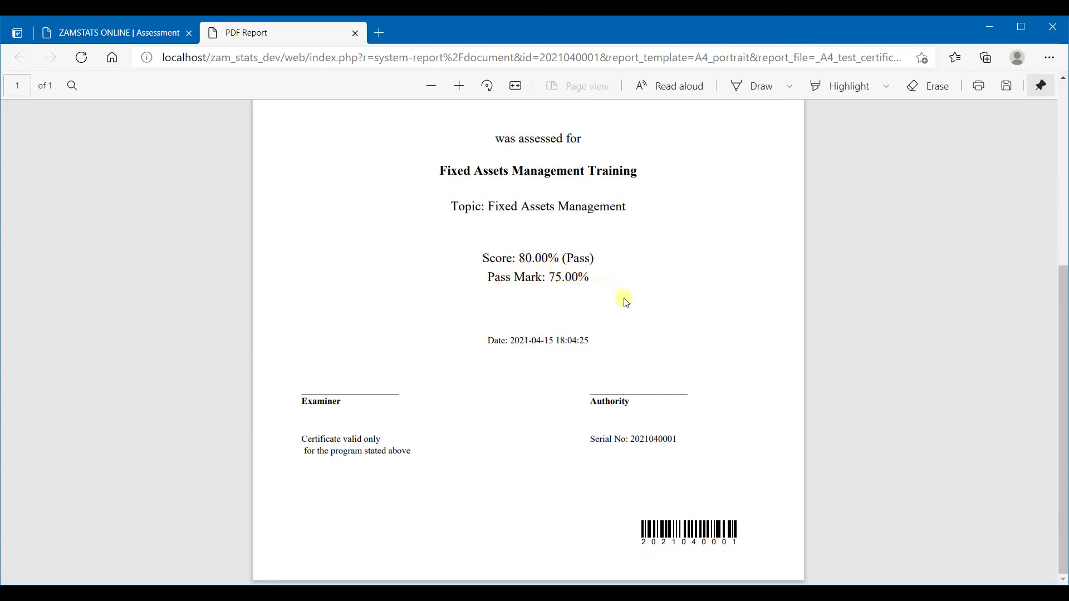
left_click_drag(513, 338, 605, 340)
left_click(683, 341)
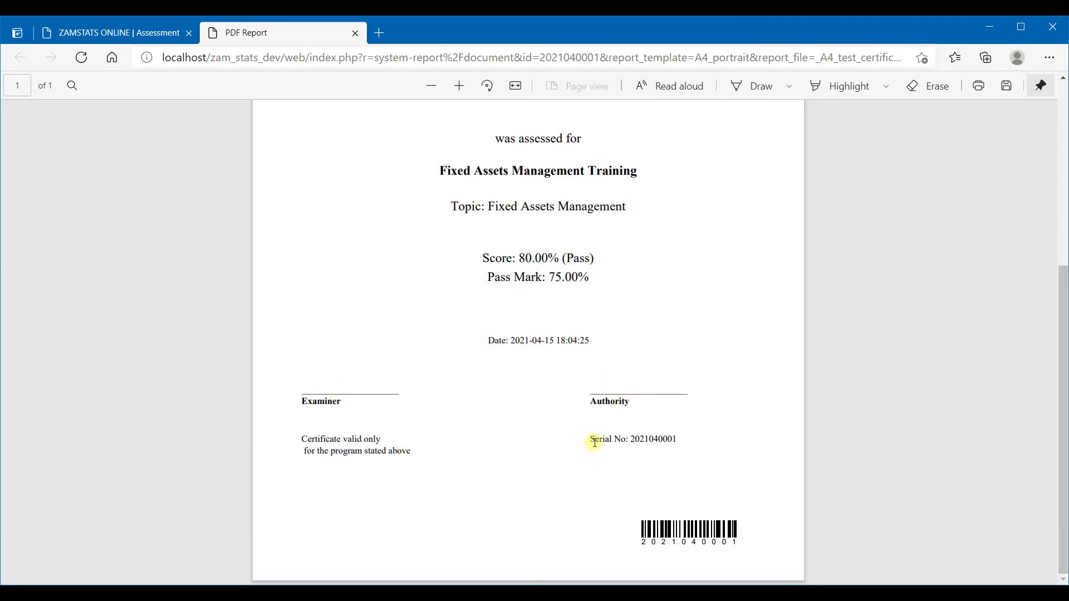
left_click_drag(597, 439, 708, 439)
left_click(711, 453)
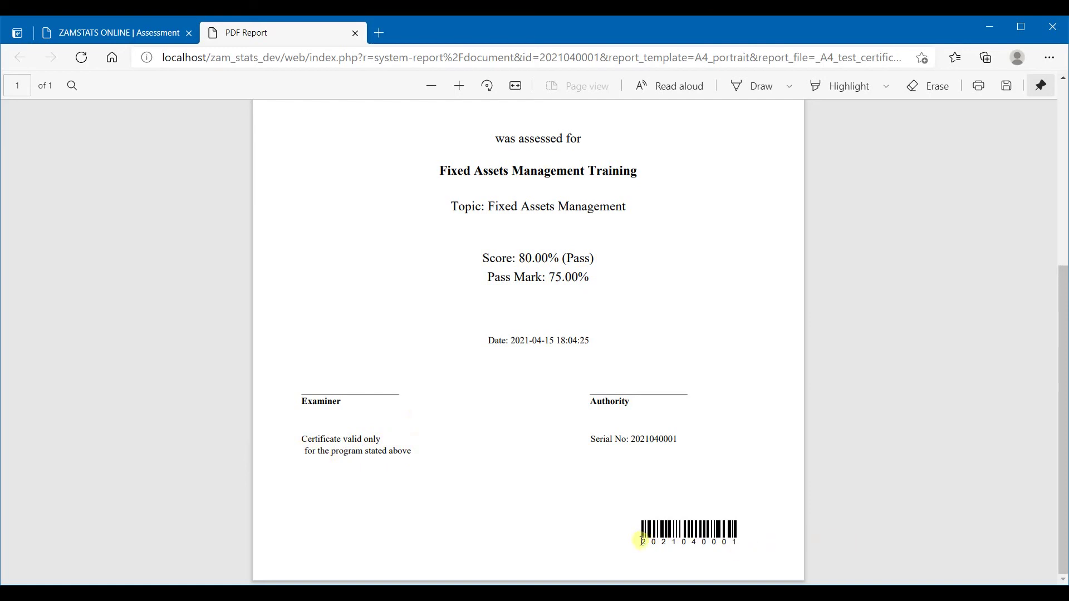
left_click_drag(642, 543, 741, 543)
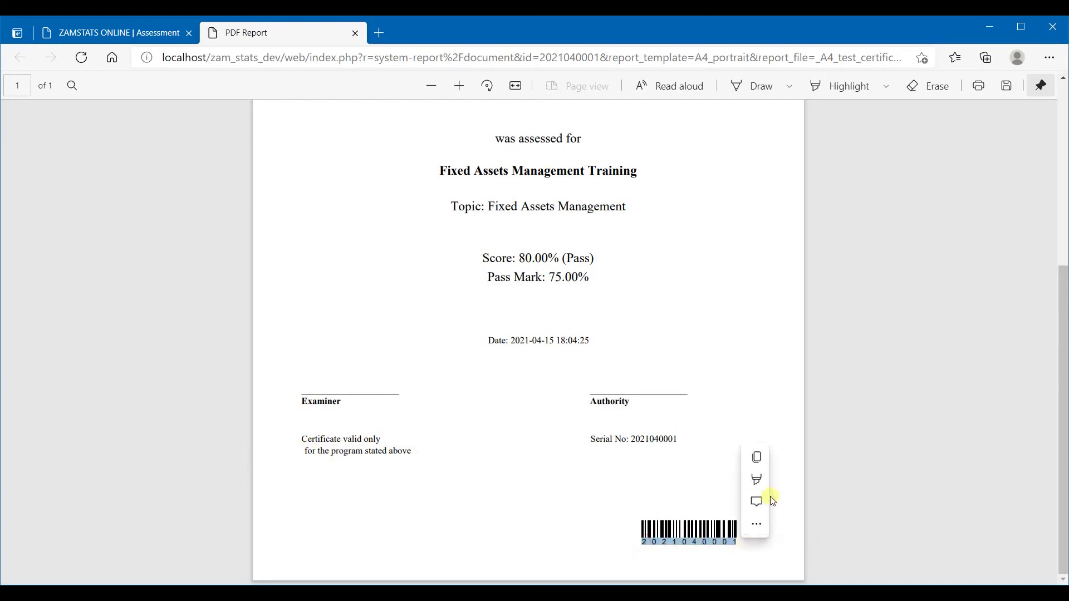
left_click(767, 399)
scroll(752, 423, "up", 5)
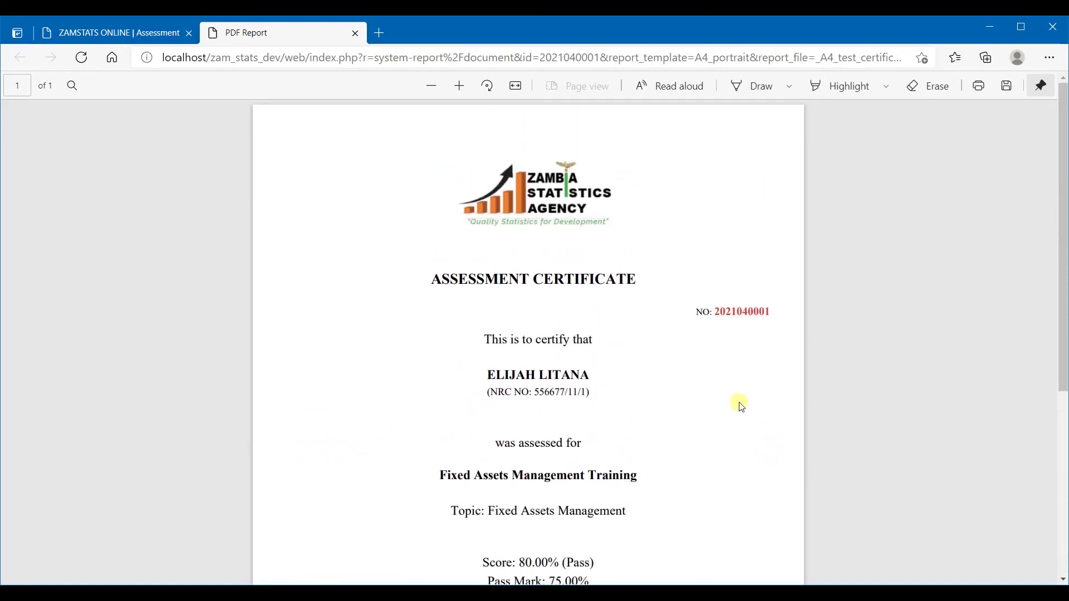
scroll(735, 389, "down", 5)
scroll(742, 398, "up", 5)
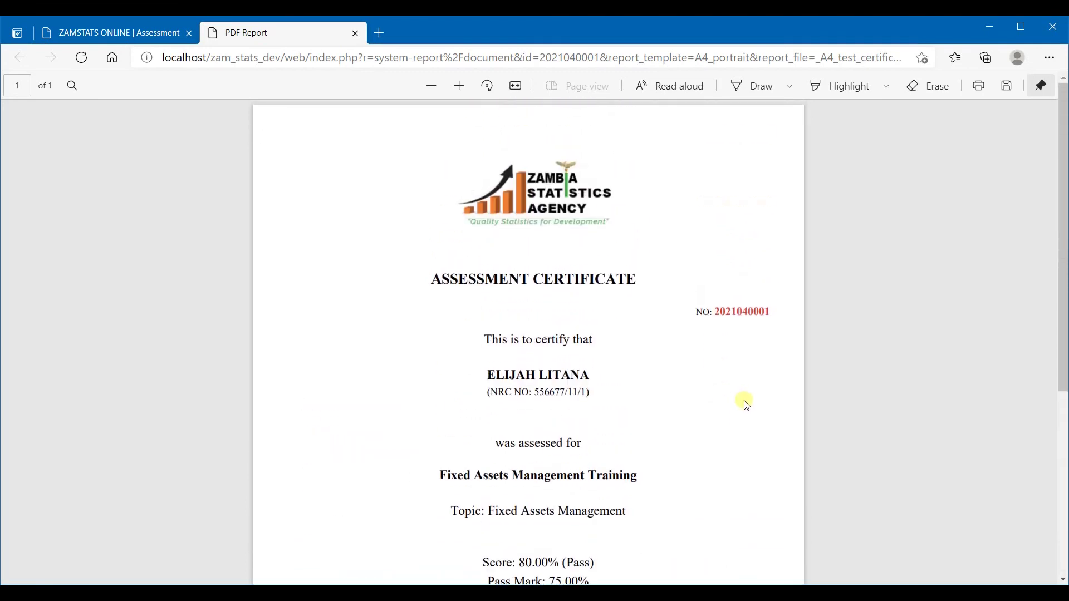
scroll(745, 409, "down", 5)
scroll(746, 413, "up", 5)
scroll(744, 406, "down", 5)
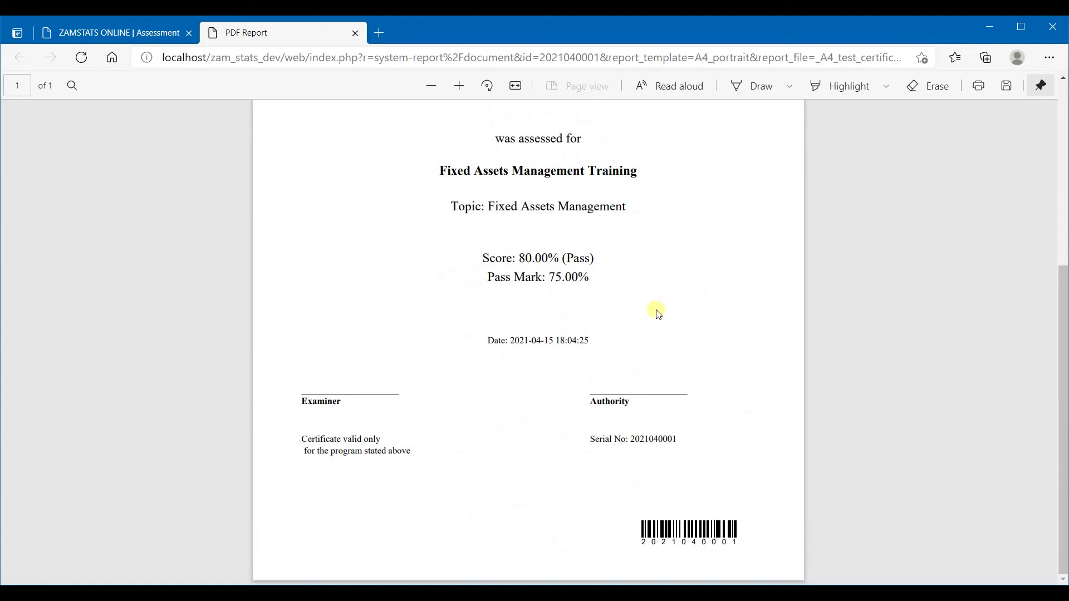
scroll(679, 346, "up", 5)
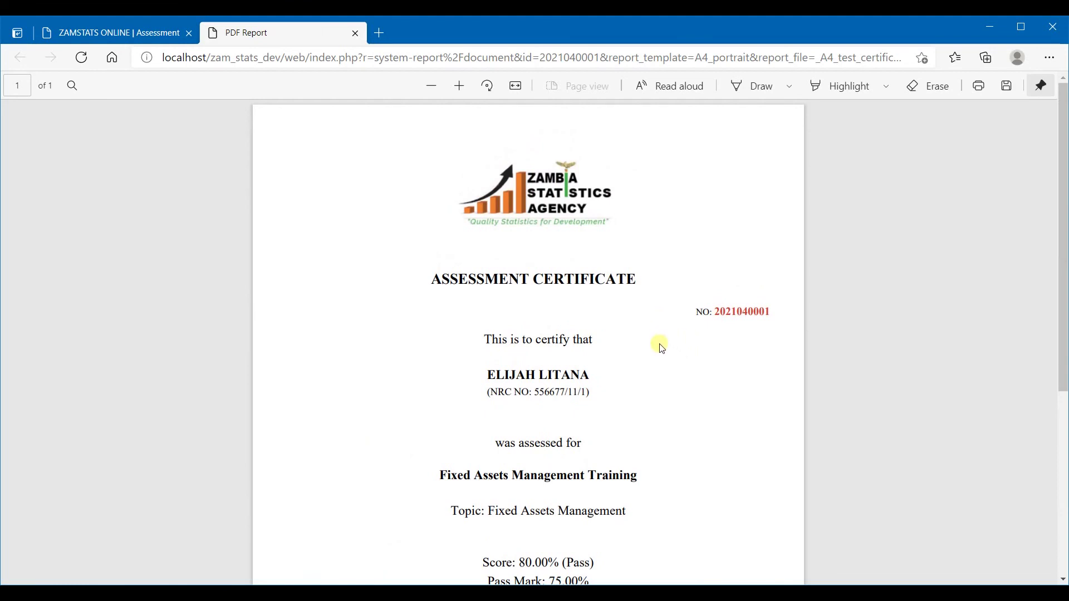
scroll(661, 348, "down", 3)
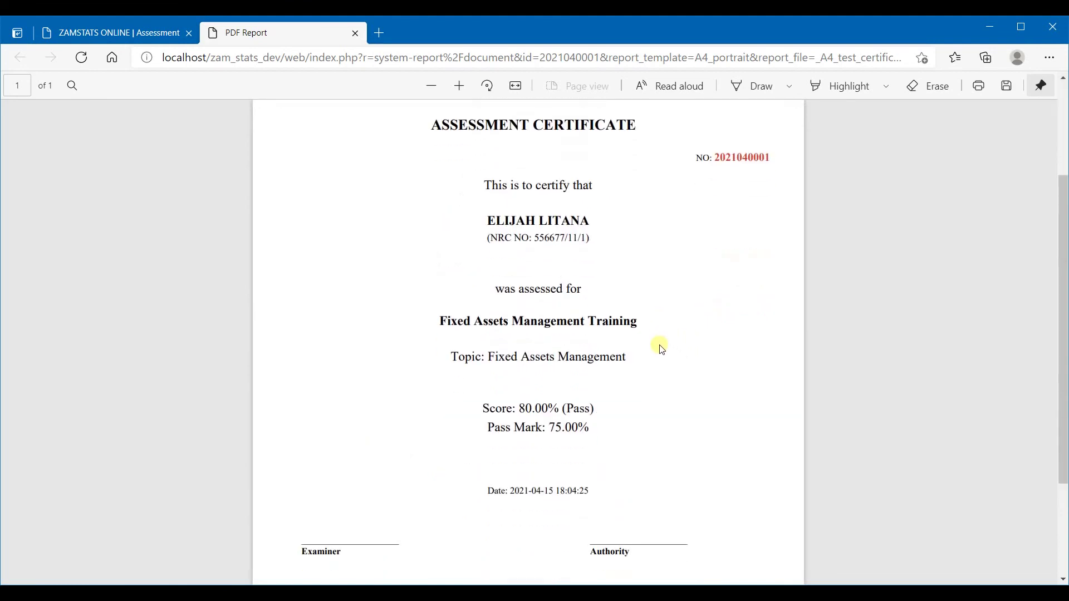
scroll(663, 350, "down", 3)
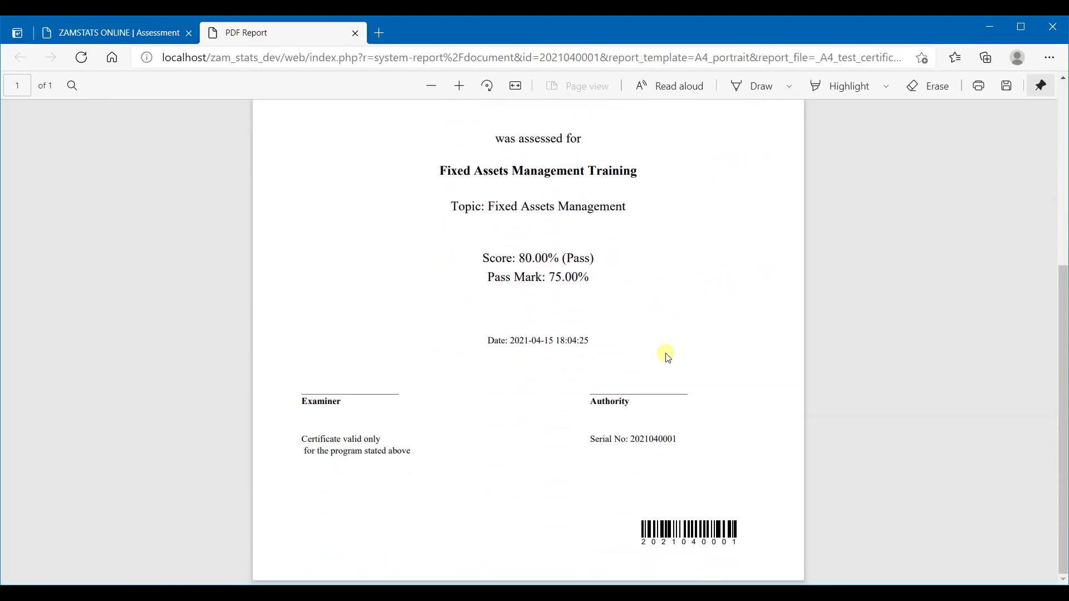
scroll(665, 355, "up", 6)
scroll(659, 344, "down", 6)
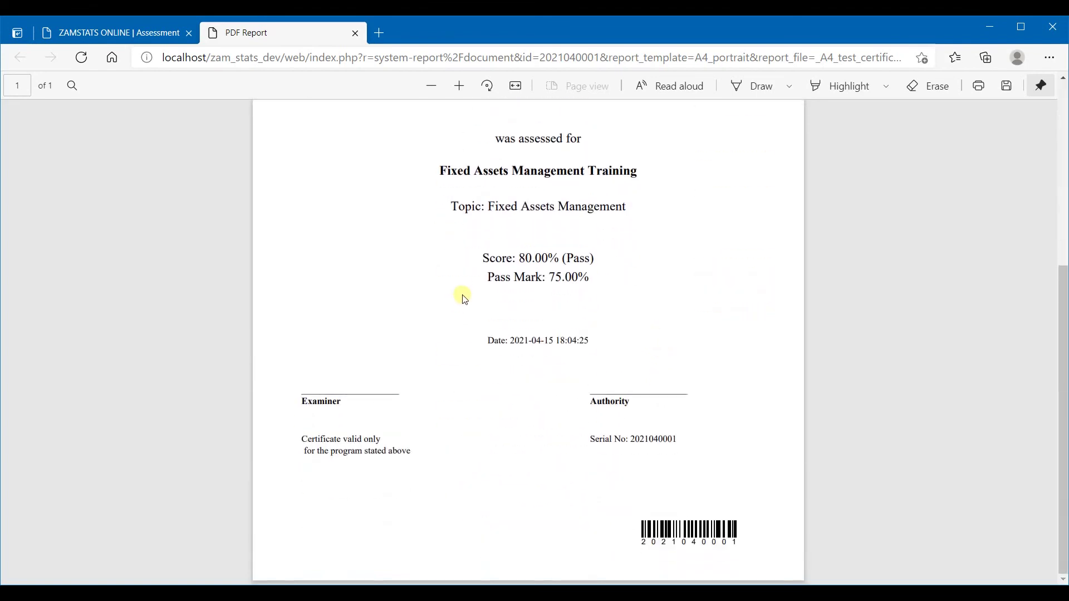
scroll(539, 368, "up", 6)
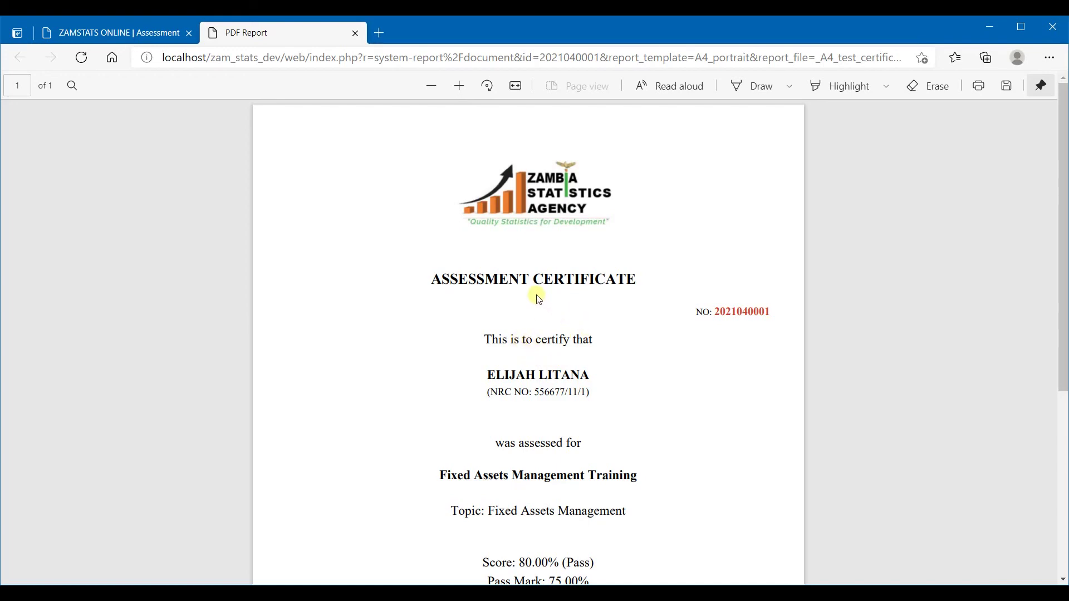
scroll(541, 300, "down", 1)
scroll(544, 301, "up", 1)
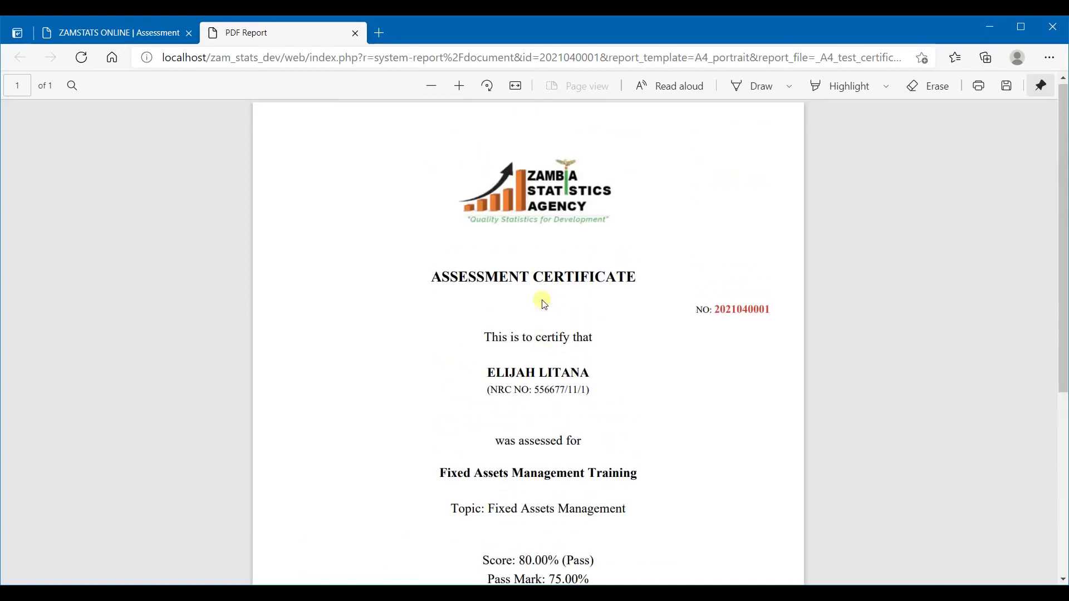
scroll(492, 298, "down", 3)
scroll(553, 299, "down", 3)
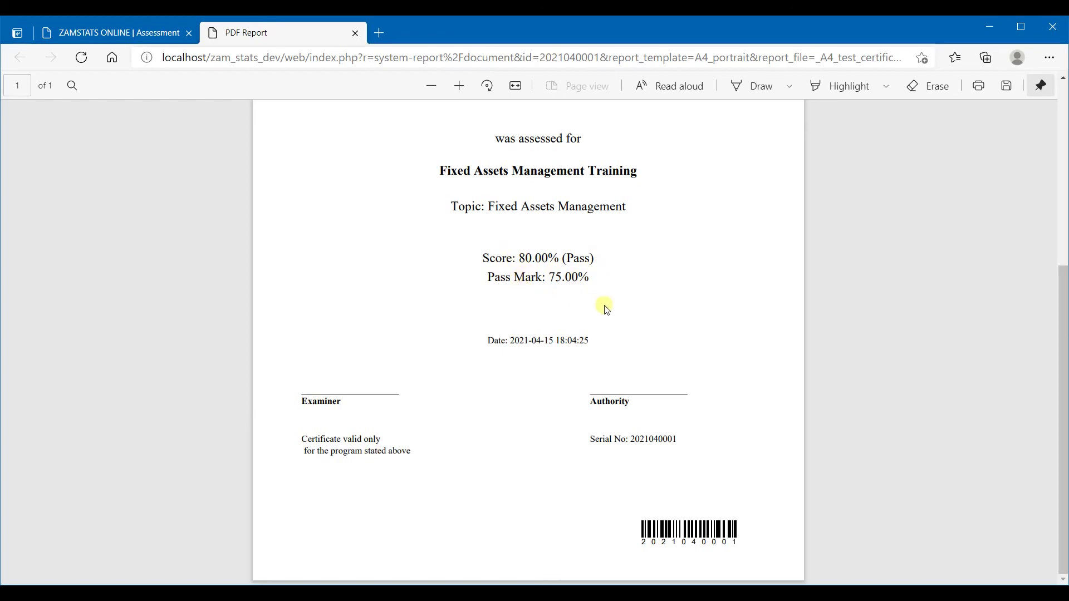
scroll(606, 306, "up", 6)
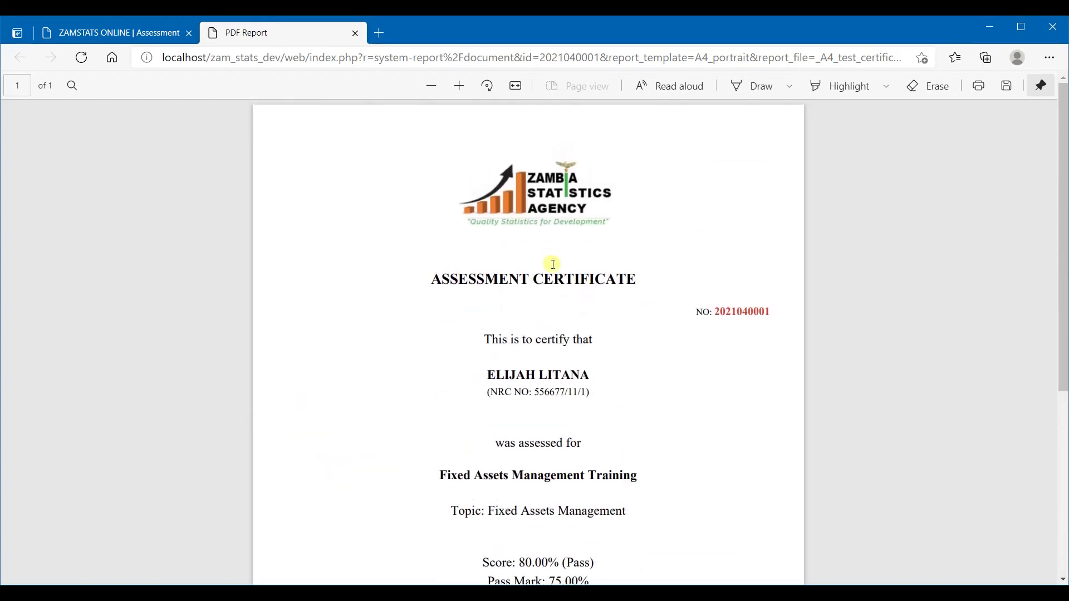
scroll(549, 264, "down", 6)
scroll(554, 275, "up", 3)
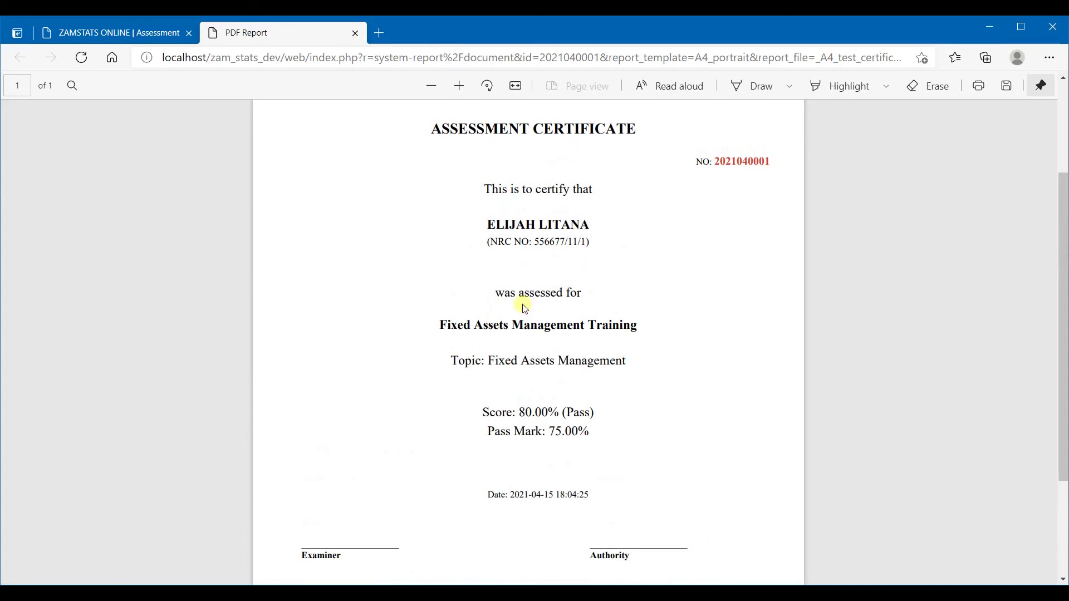
scroll(575, 273, "up", 3)
scroll(595, 278, "up", 1)
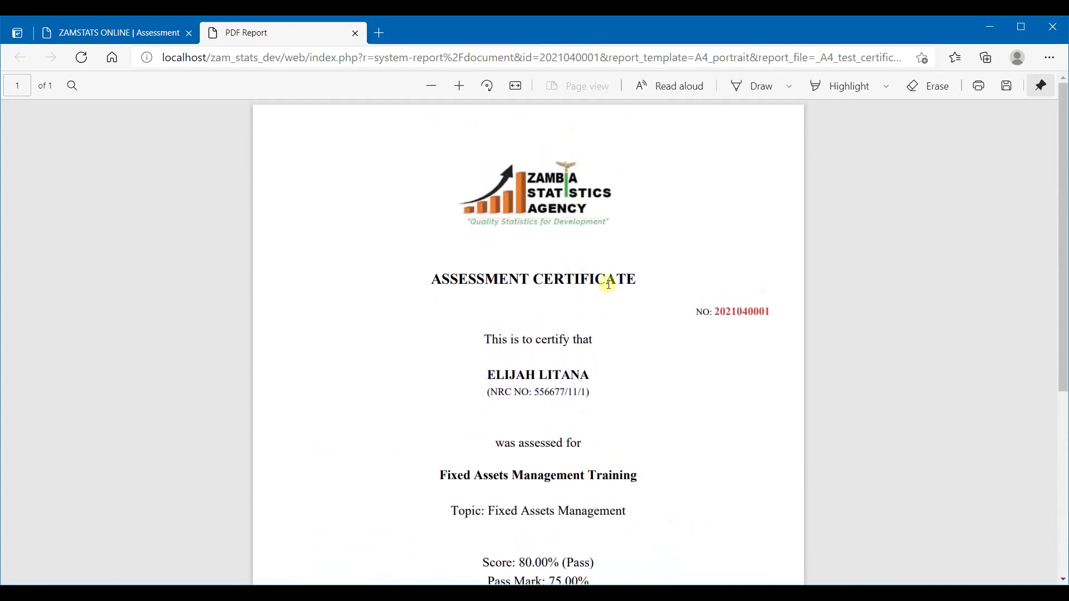
scroll(609, 284, "down", 3)
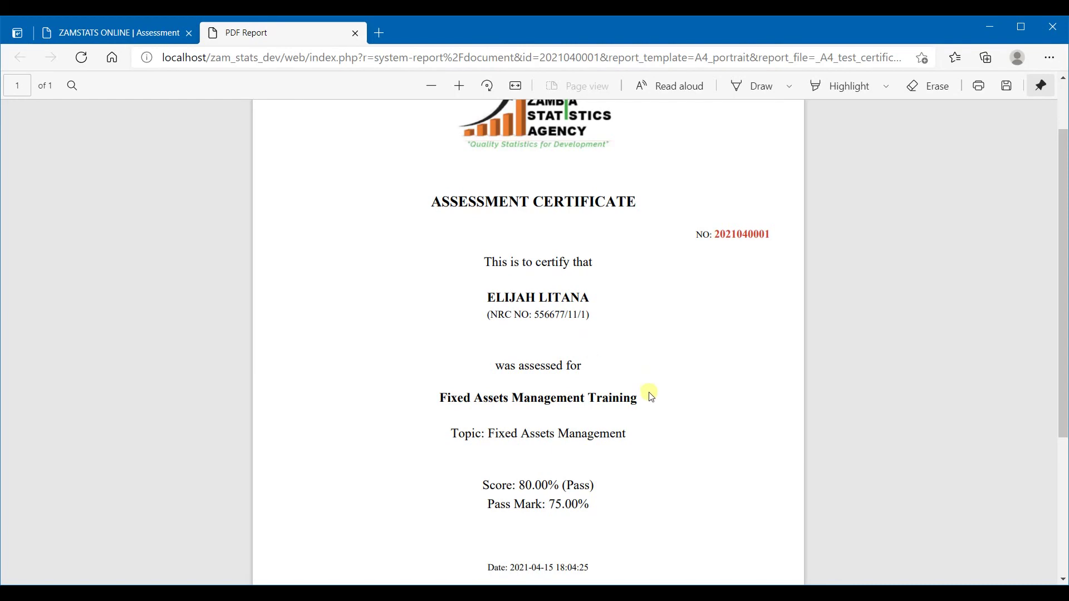
scroll(649, 389, "down", 4)
scroll(543, 355, "up", 5)
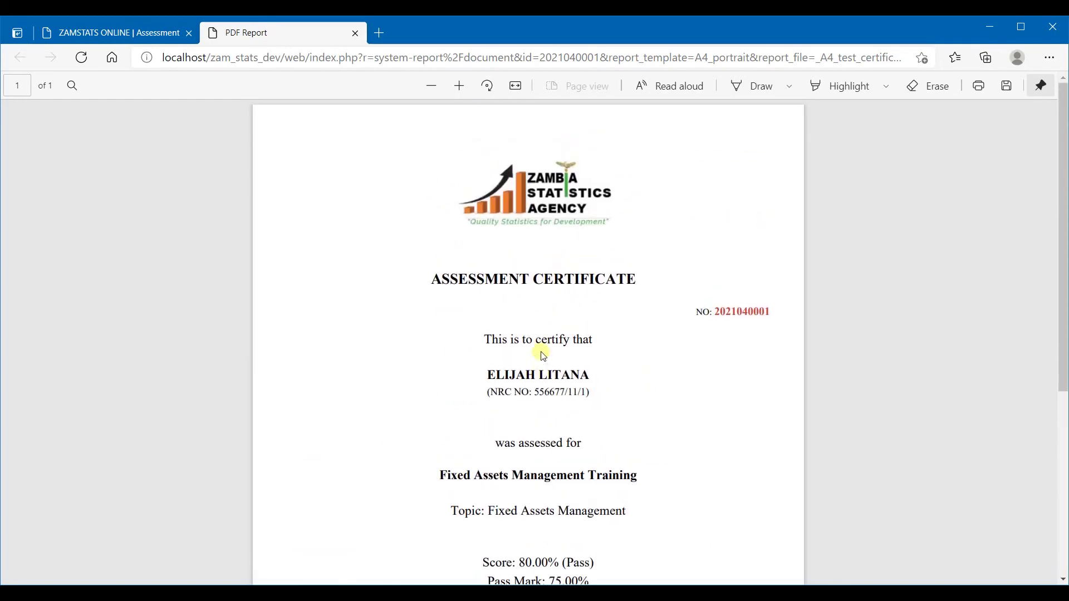
scroll(553, 341, "down", 4)
scroll(557, 335, "up", 1)
scroll(557, 334, "up", 4)
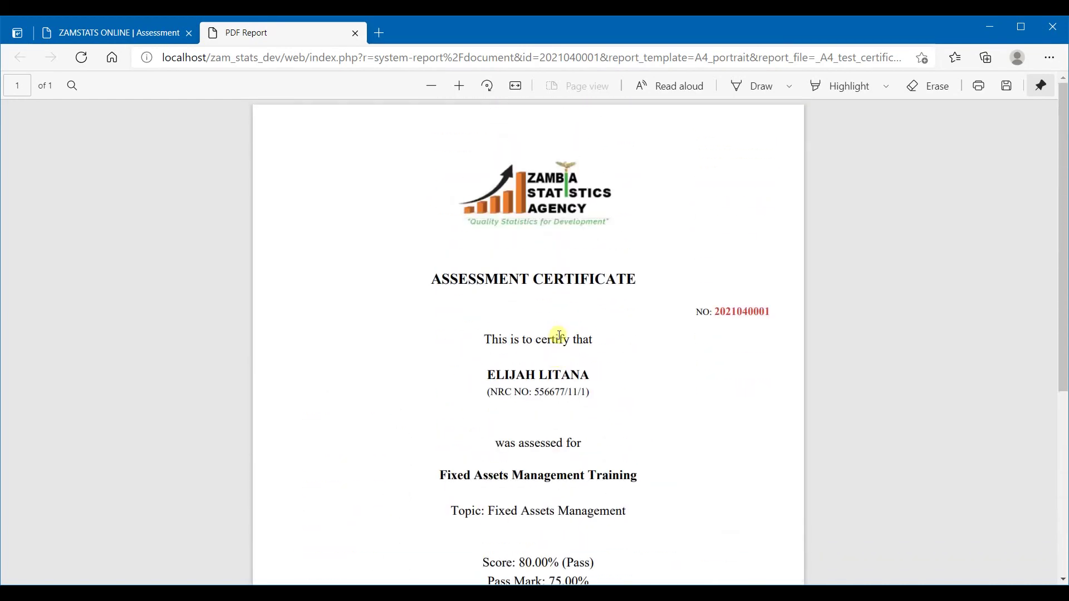
scroll(580, 337, "down", 5)
scroll(584, 342, "up", 2)
scroll(584, 342, "up", 4)
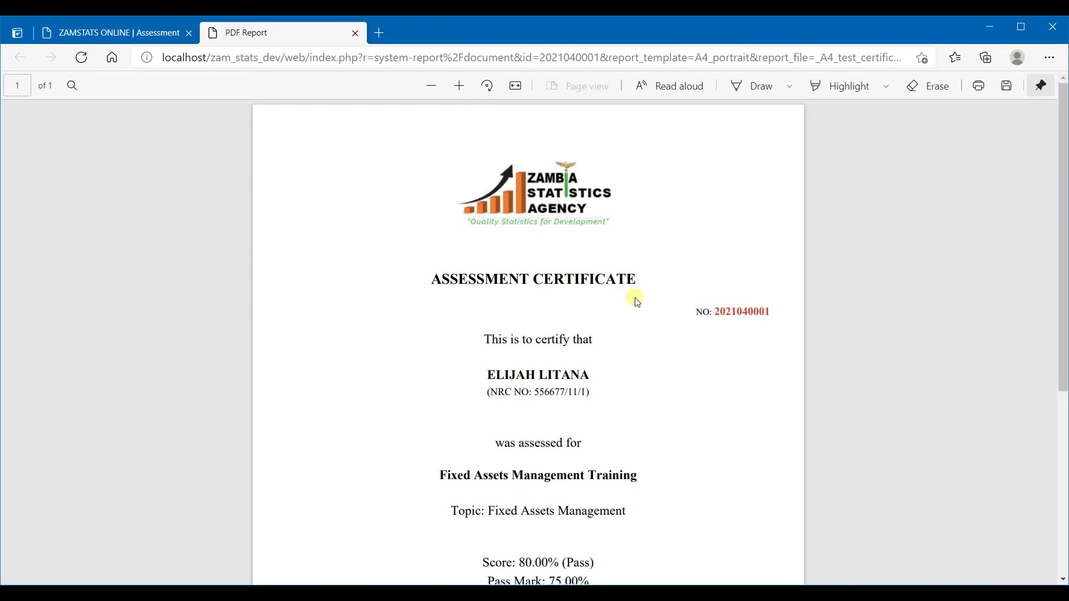
scroll(646, 302, "down", 5)
scroll(647, 301, "up", 5)
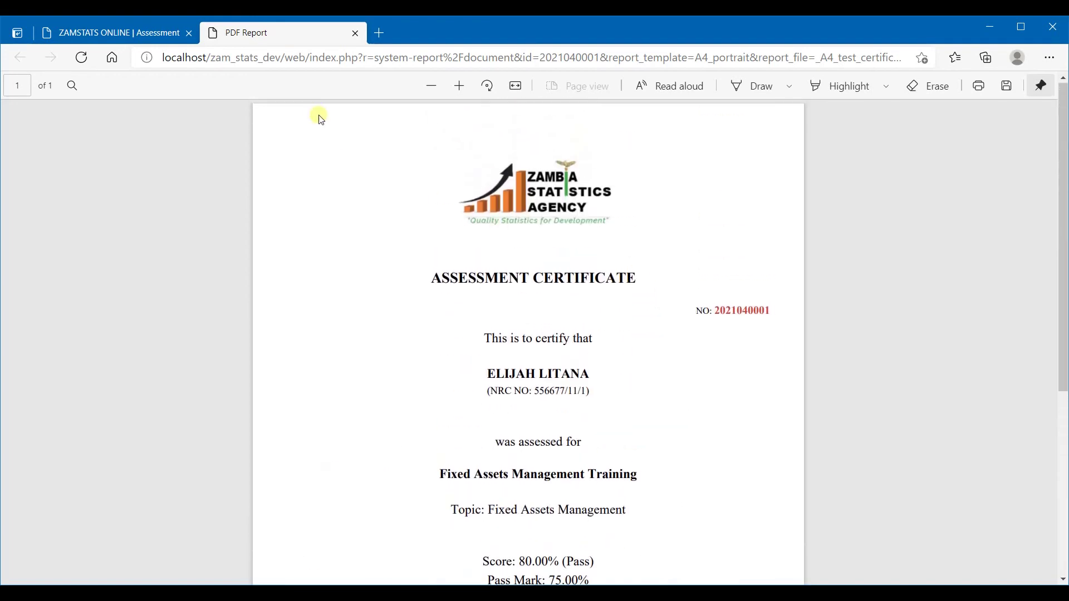